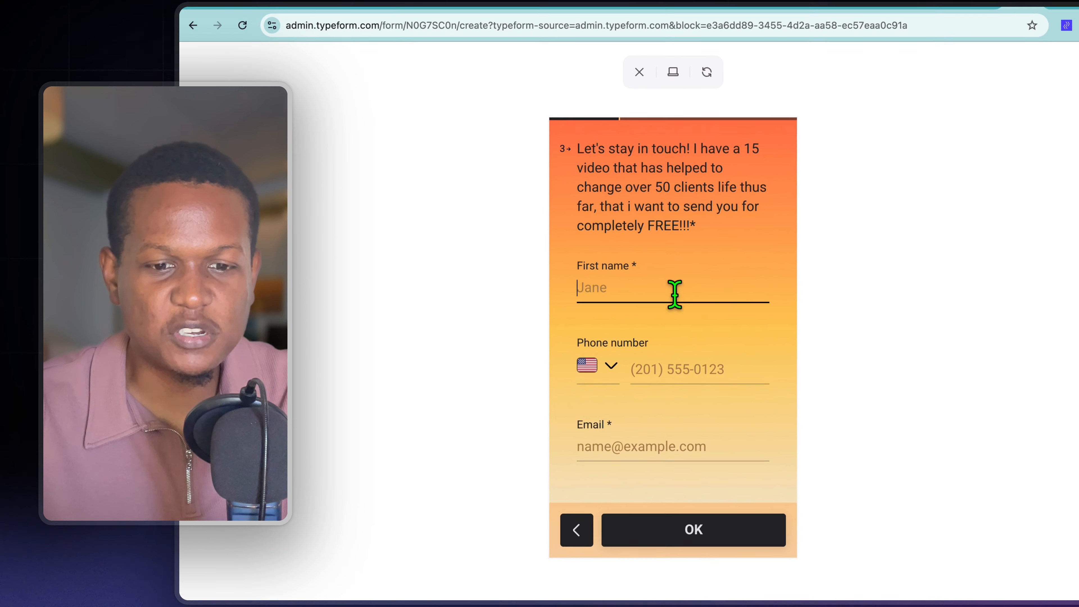
Fill in the first name, phone number and email on the contact question of the form preview and continue
{"action": "left_click", "coordinate": [675, 293]}
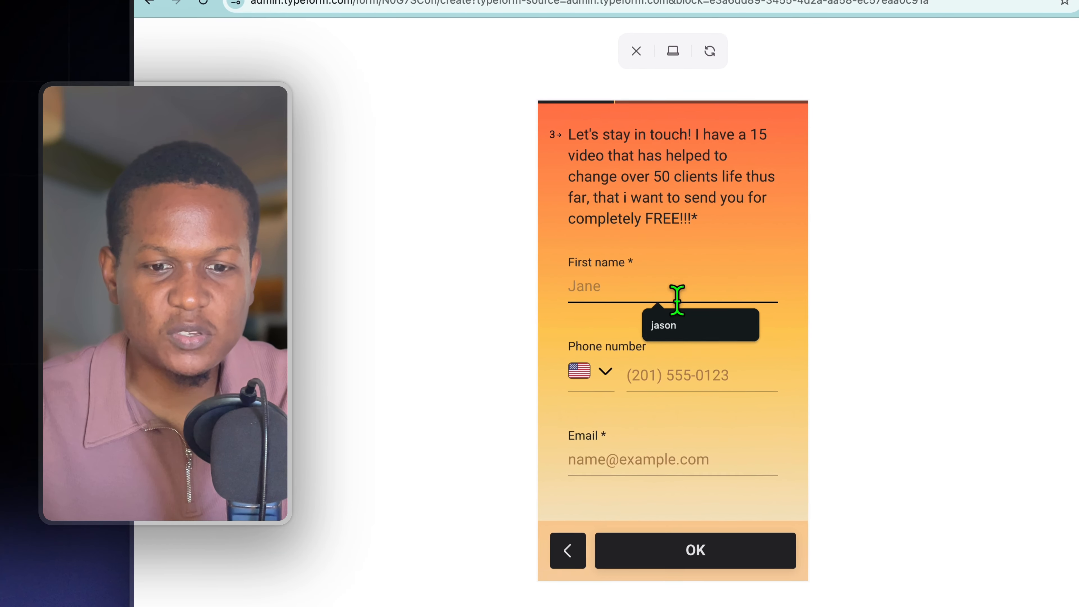
{"action": "left_click", "coordinate": [677, 314]}
{"action": "left_click", "coordinate": [678, 371]}
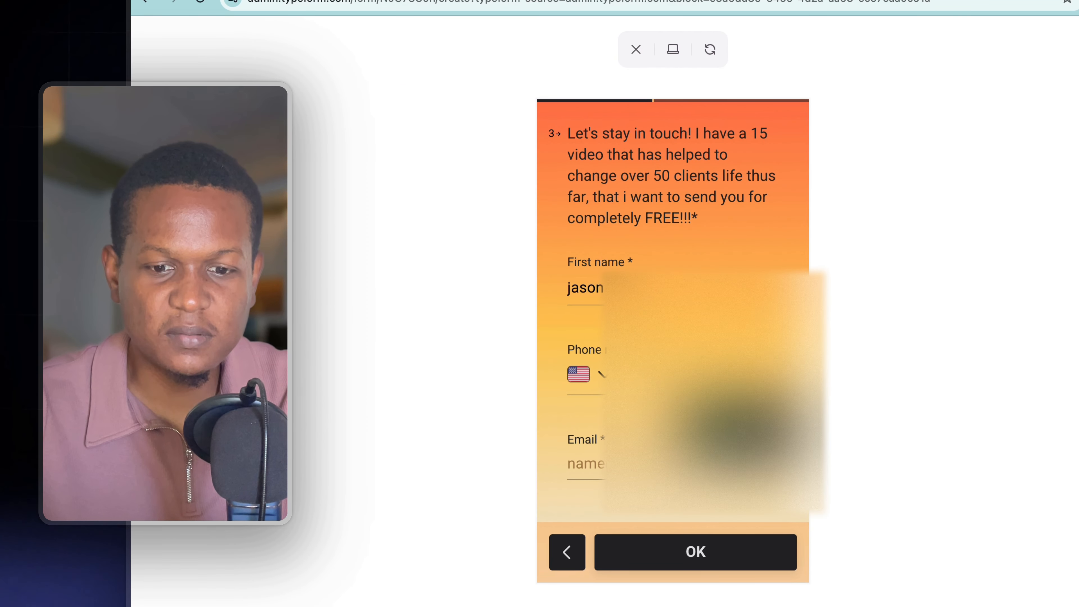
{"action": "left_click", "coordinate": [681, 417]}
{"action": "left_click", "coordinate": [676, 468]}
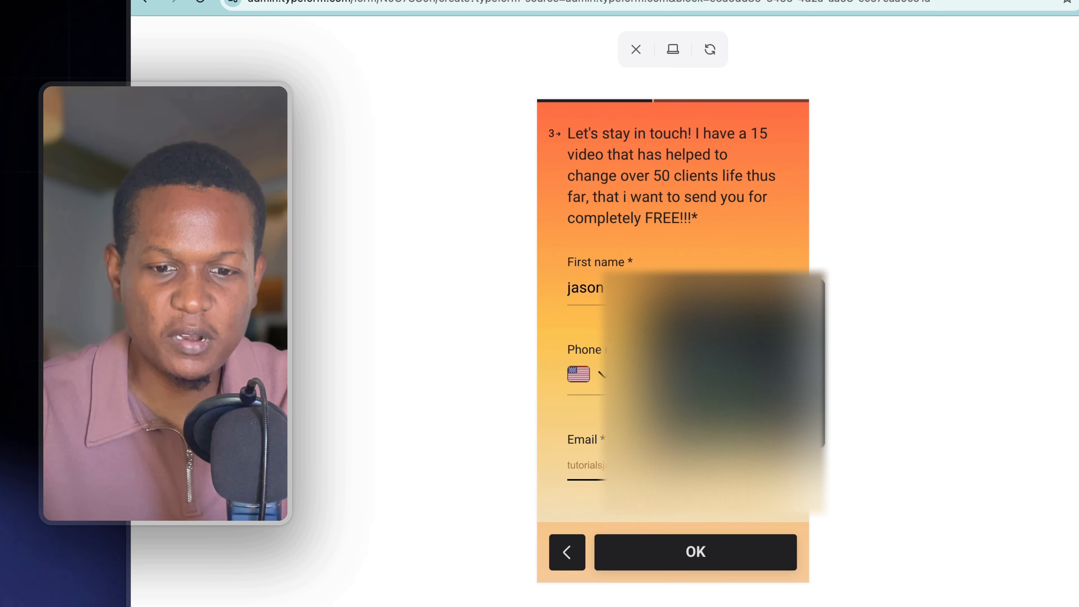
{"action": "left_click", "coordinate": [697, 450]}
{"action": "left_click", "coordinate": [684, 557]}
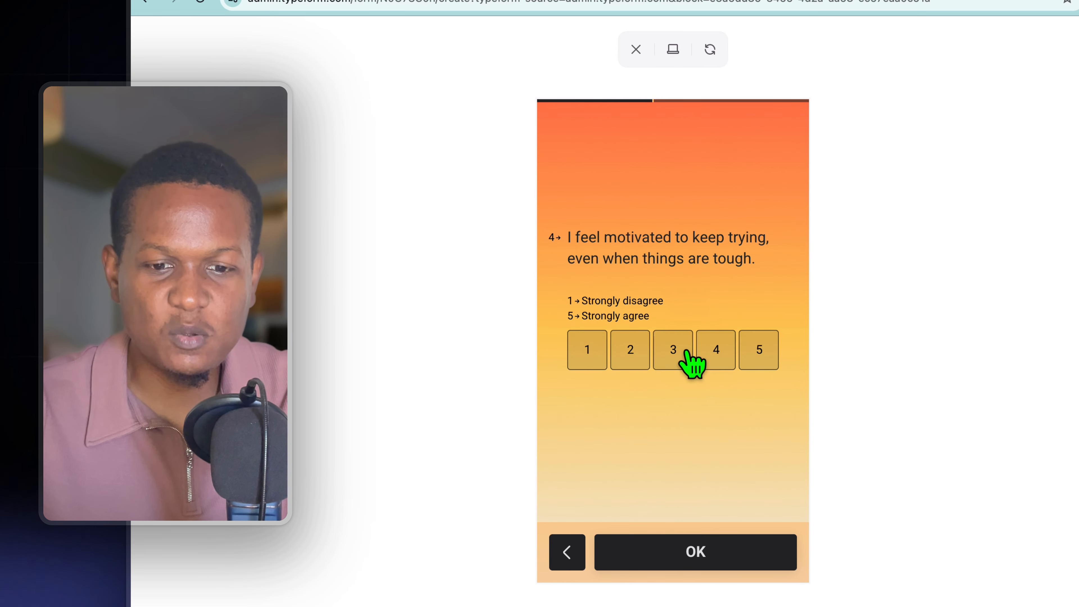
Rate motivation 3, comfort zone 3 and pursuing goals 4, choose a $2000 monthly selfcare budget, and submit the preview form
{"action": "left_click", "coordinate": [686, 350]}
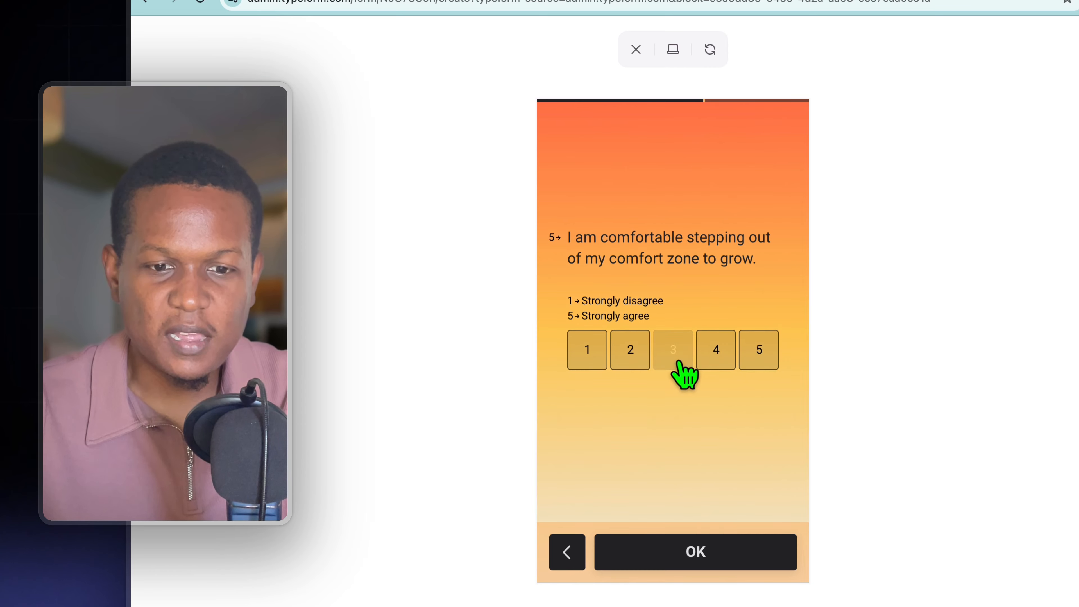
{"action": "left_click", "coordinate": [684, 353]}
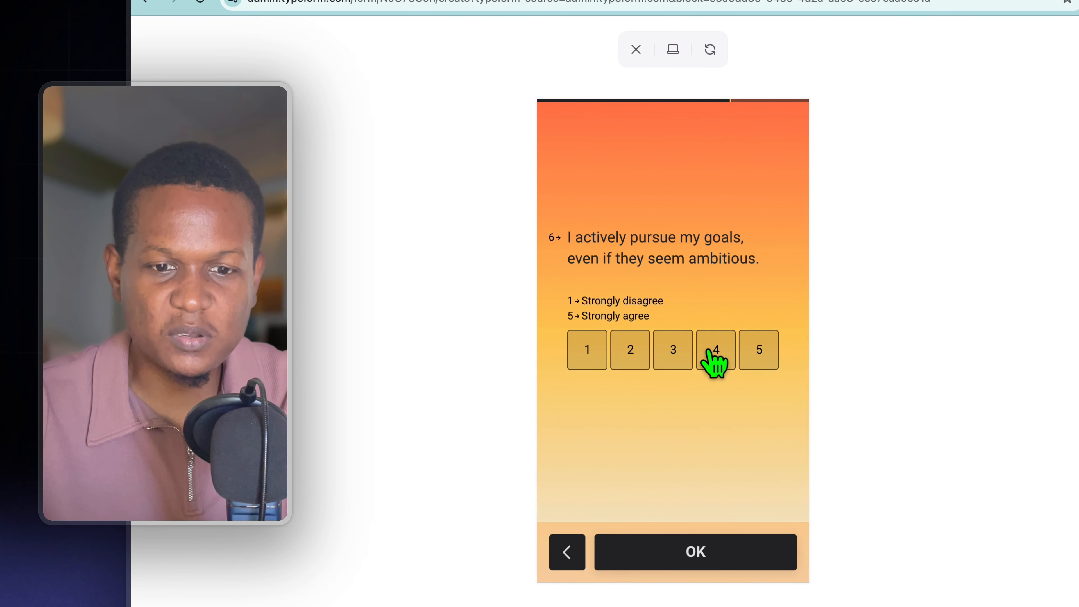
{"action": "left_click", "coordinate": [712, 359]}
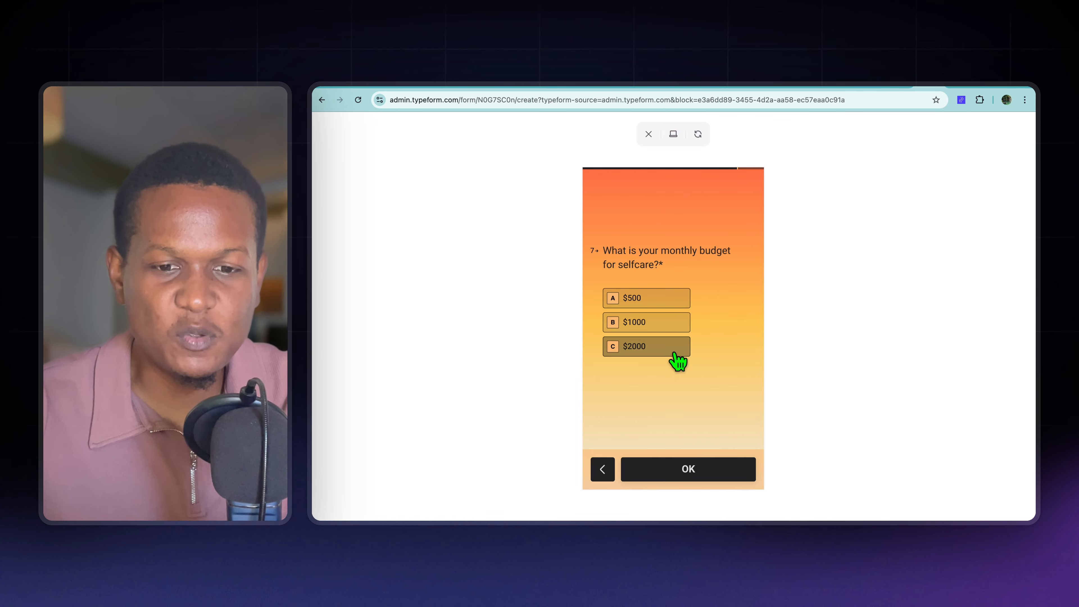
{"action": "left_click", "coordinate": [675, 353]}
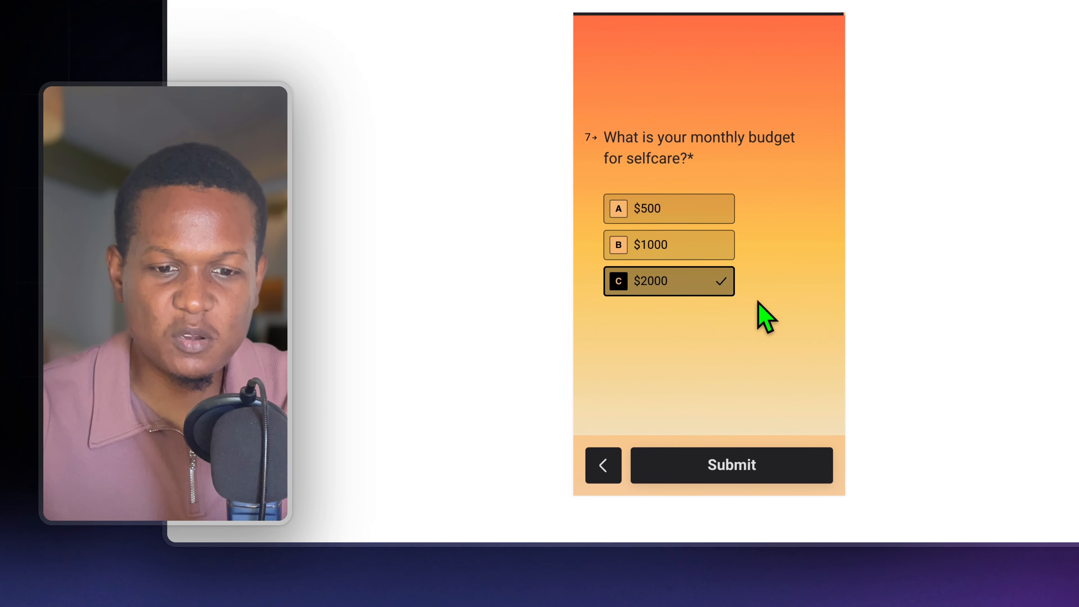
{"action": "left_click", "coordinate": [758, 473]}
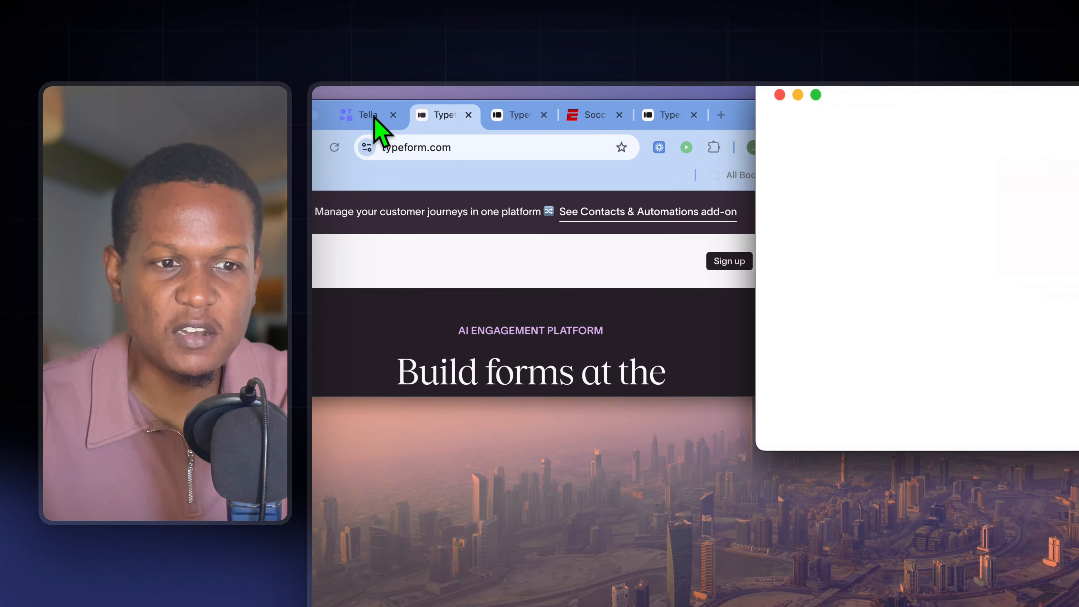
Switch to the typeform.com browser window, enlarge it to full screen, and open My new form from My workspace
{"action": "left_click", "coordinate": [366, 120]}
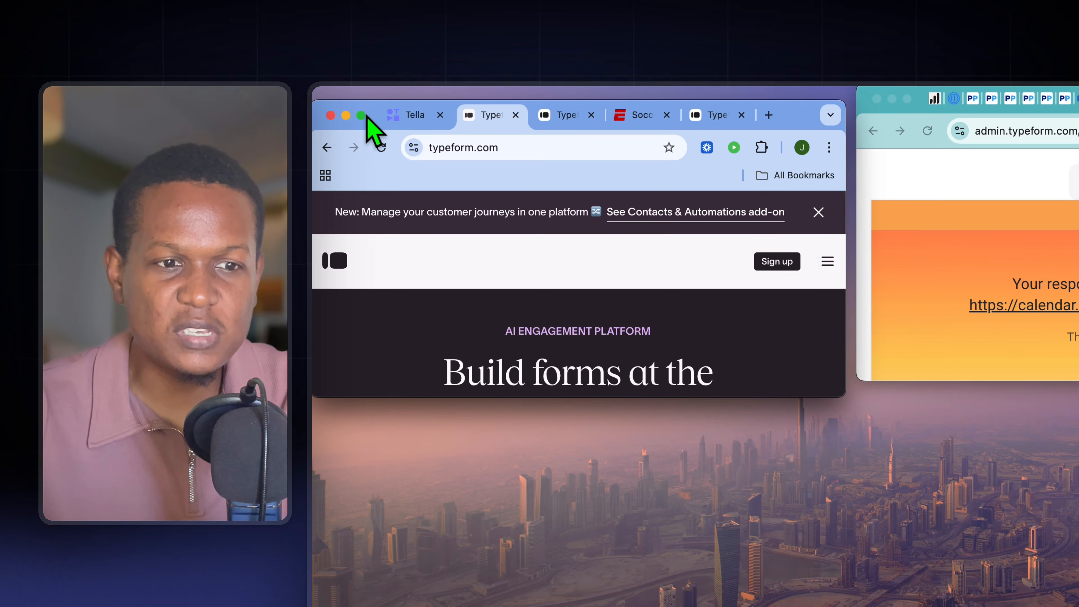
{"action": "left_click", "coordinate": [362, 115]}
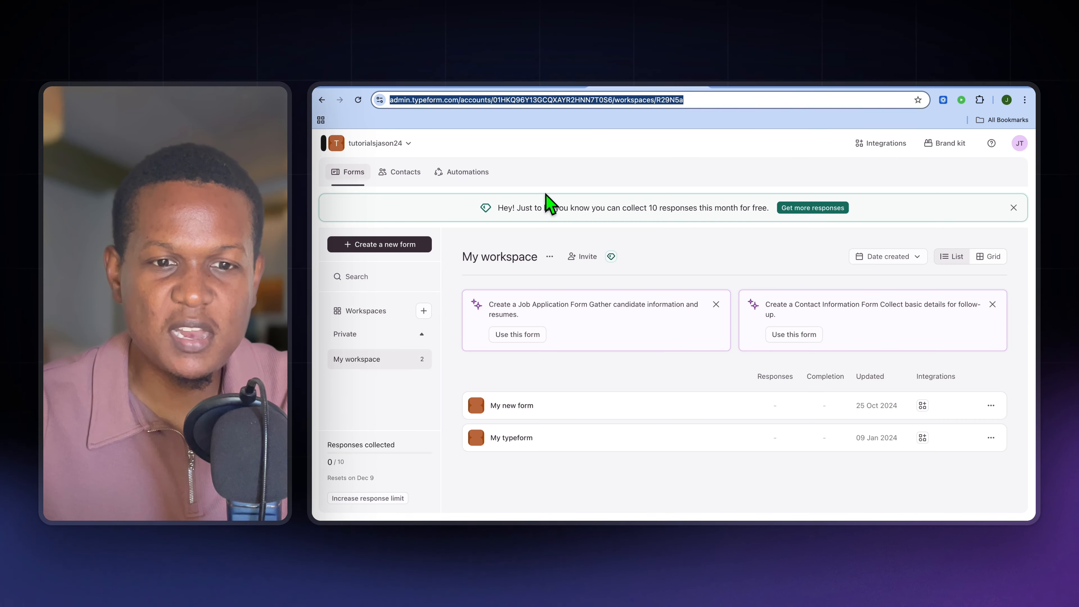
{"action": "left_click", "coordinate": [557, 180]}
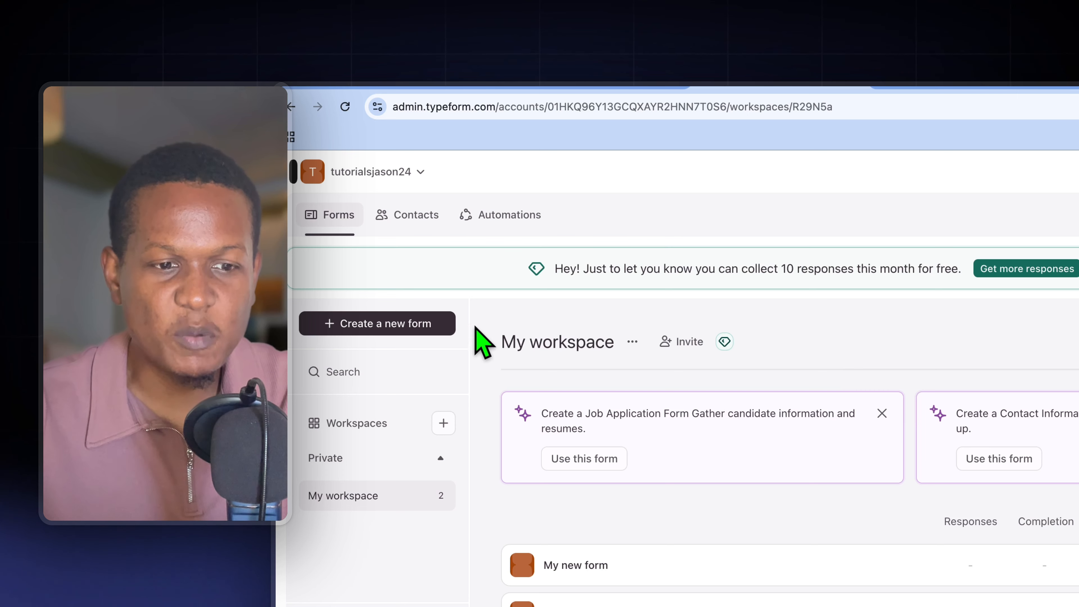
{"action": "left_click", "coordinate": [429, 324]}
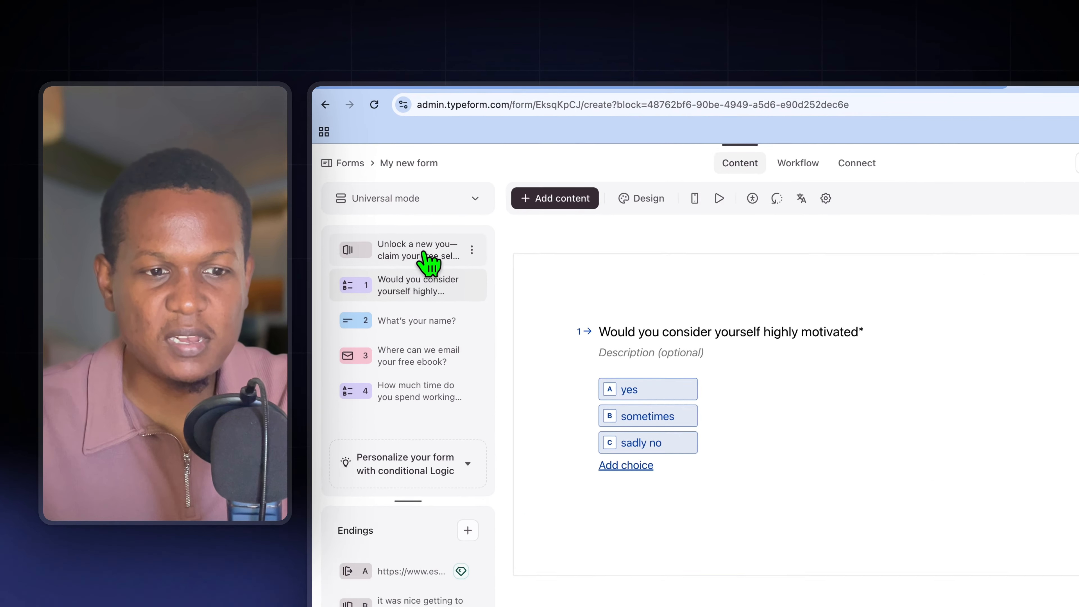
Preview the form from its "Unlock a new you" welcome screen and answer the highly motivated question with "sometimes"
{"action": "left_click", "coordinate": [404, 217]}
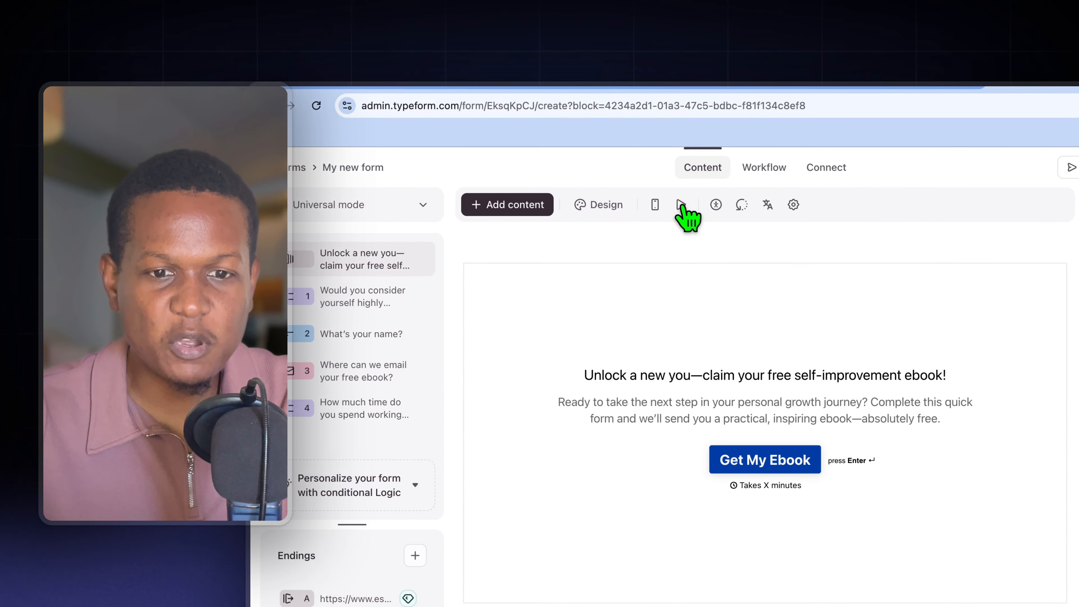
{"action": "left_click", "coordinate": [614, 169]}
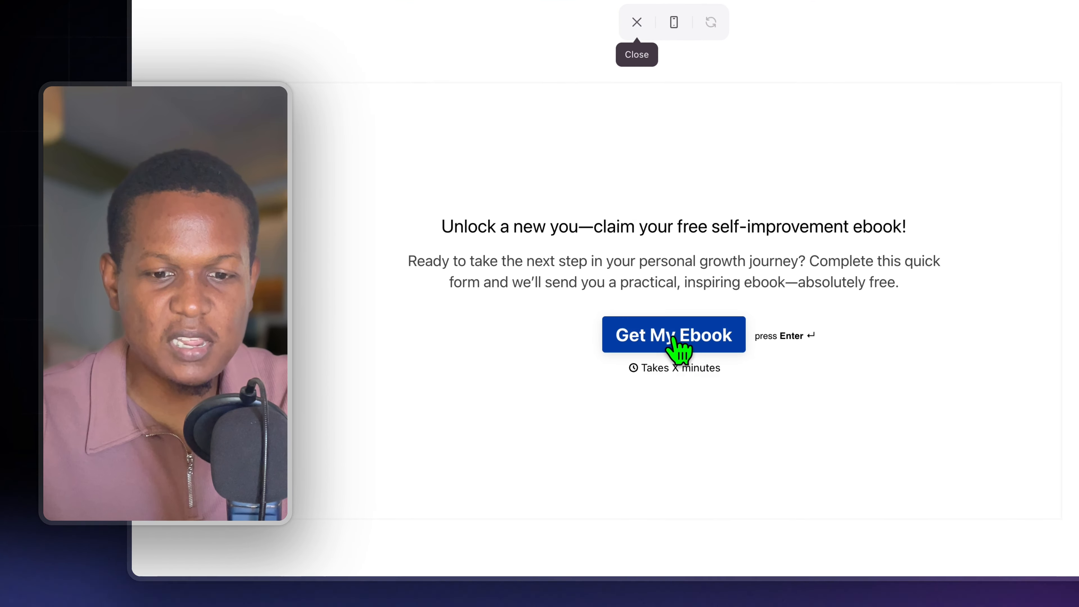
{"action": "left_click", "coordinate": [675, 339]}
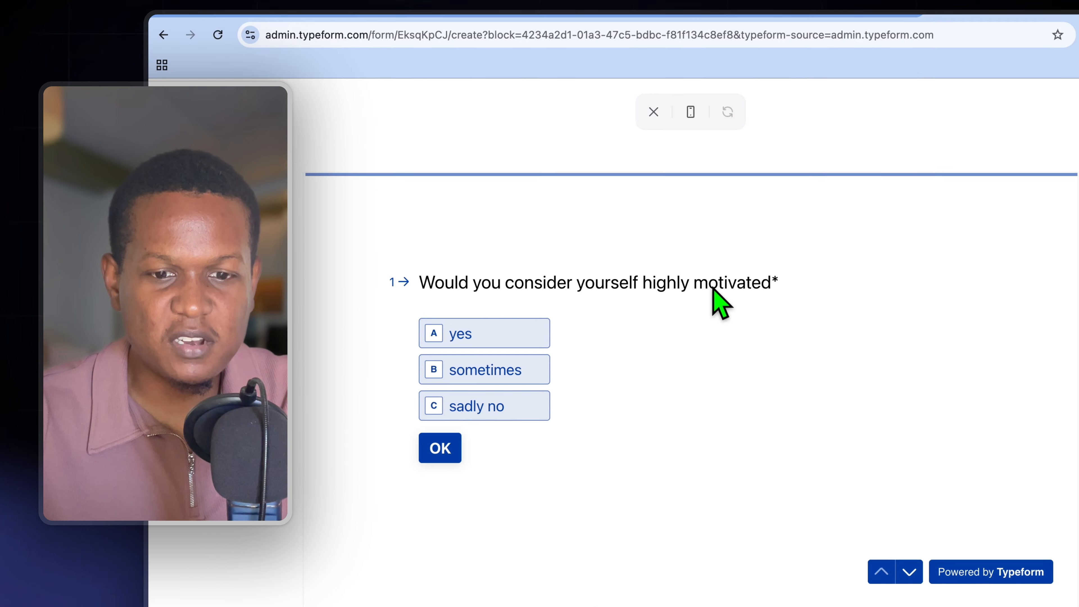
{"action": "left_click", "coordinate": [513, 374]}
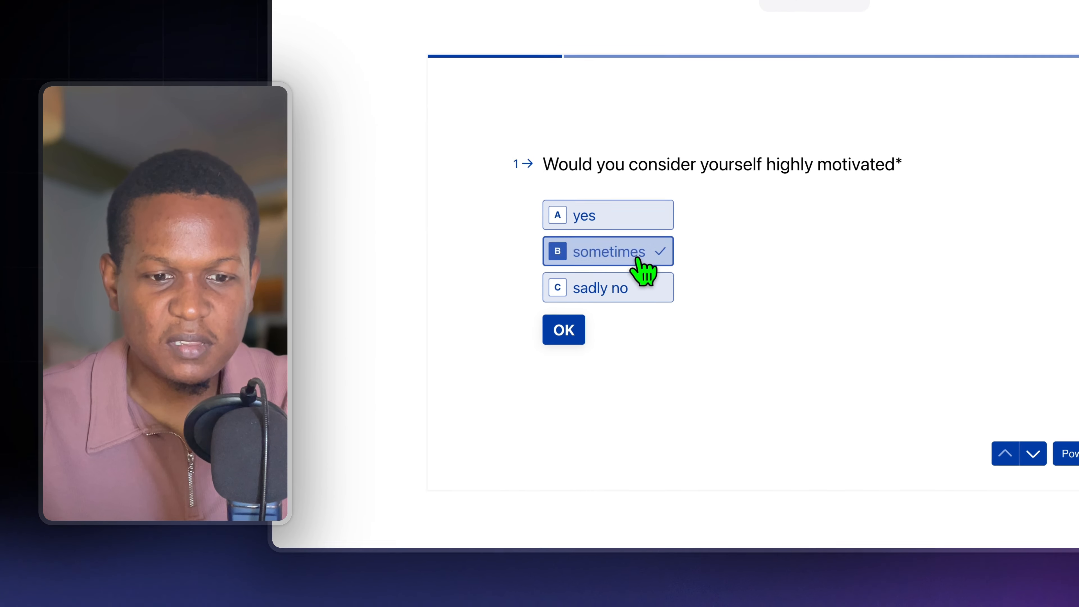
{"action": "left_click", "coordinate": [565, 331]}
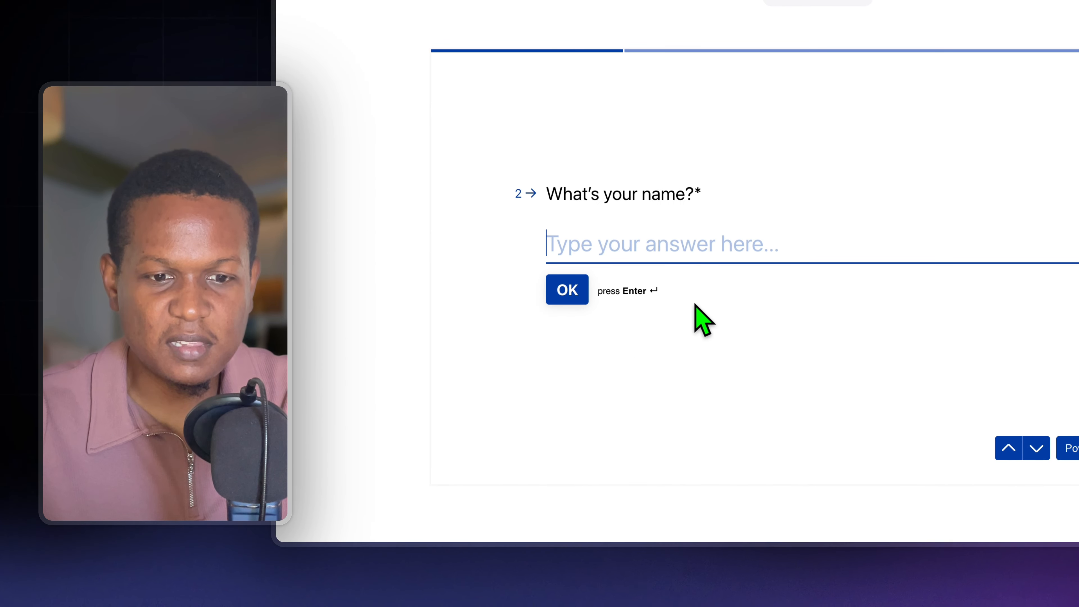
Answer the name question with the respondent's first name and the ebook question with their email address
{"action": "type", "text": "j"}
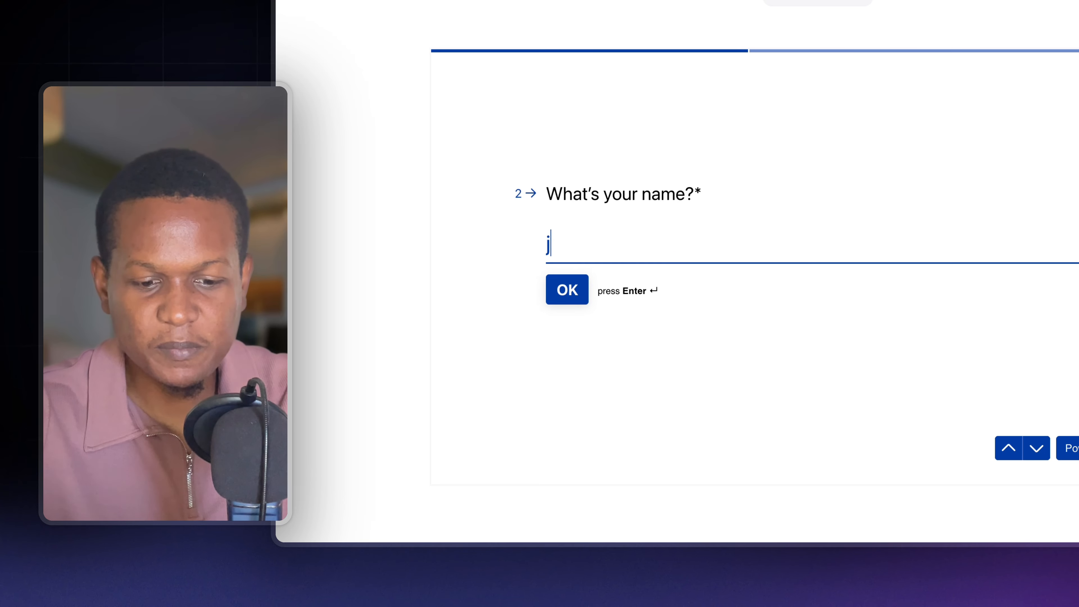
{"action": "type", "text": "ason"}
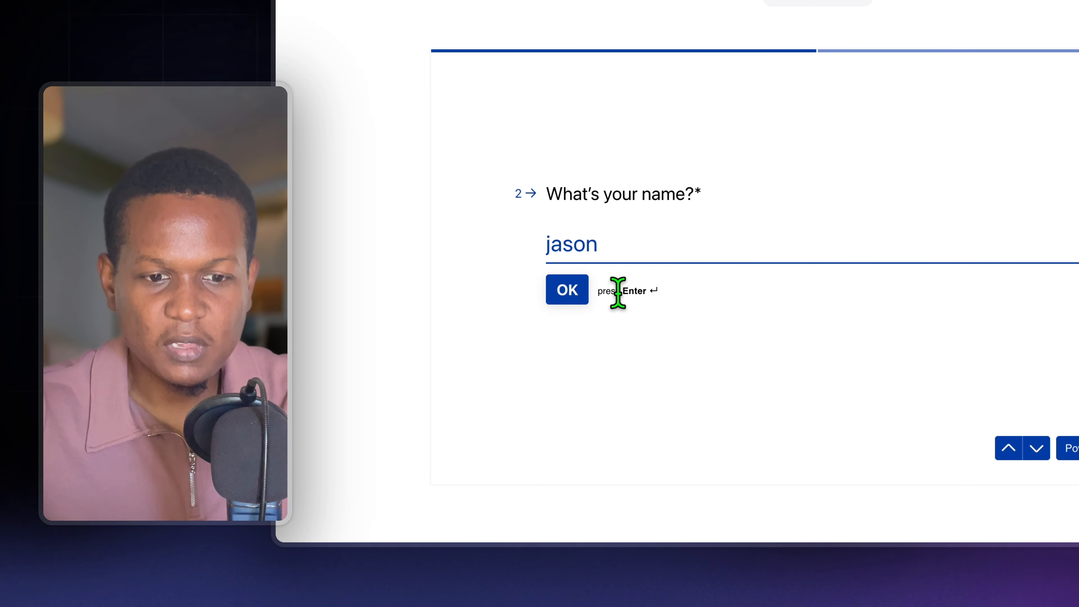
{"action": "left_click", "coordinate": [576, 289]}
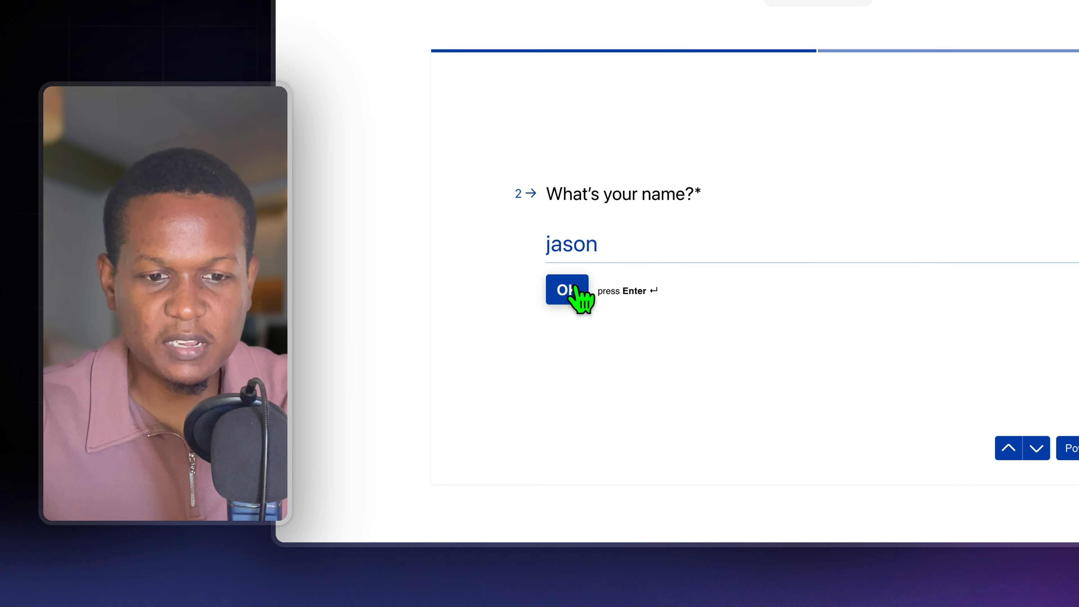
{"action": "left_click", "coordinate": [657, 240]}
{"action": "left_click", "coordinate": [692, 288]}
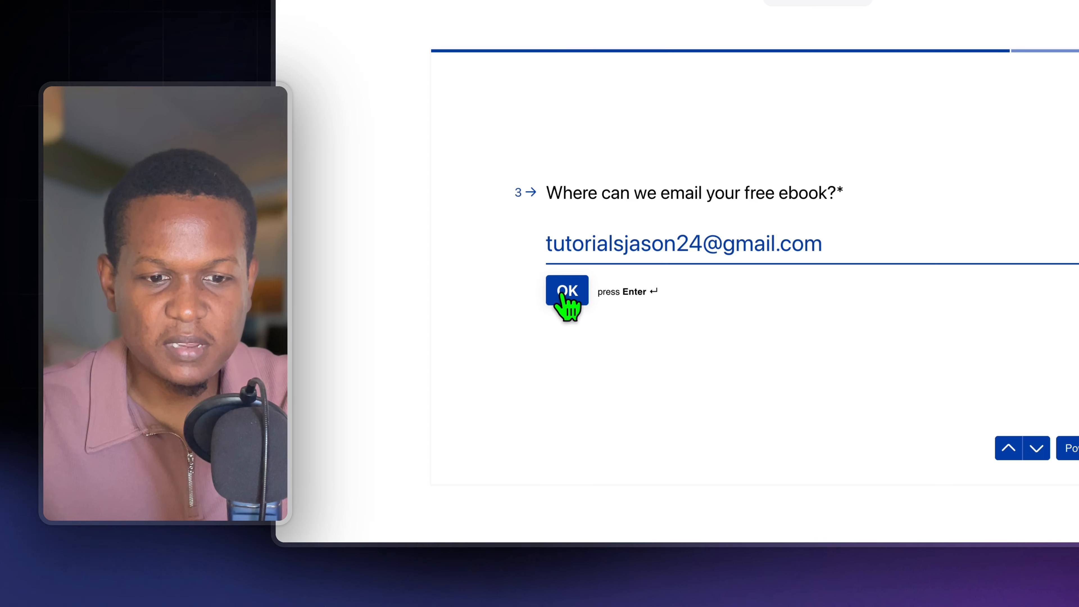
{"action": "left_click", "coordinate": [566, 298]}
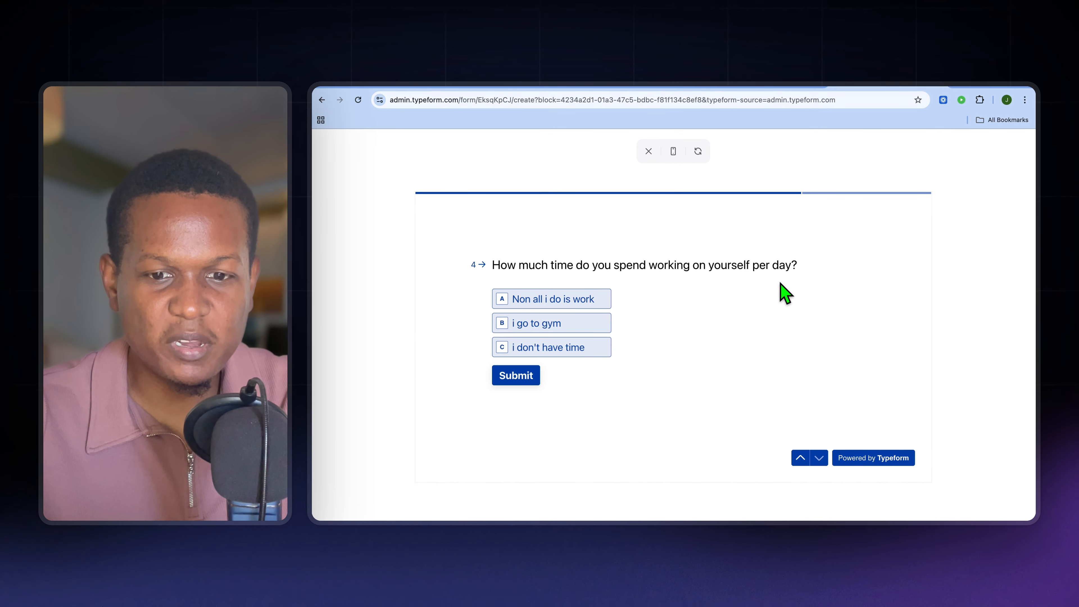
Answer the daily time question with "i go to gym", submit the form and close the preview
{"action": "left_click", "coordinate": [565, 323]}
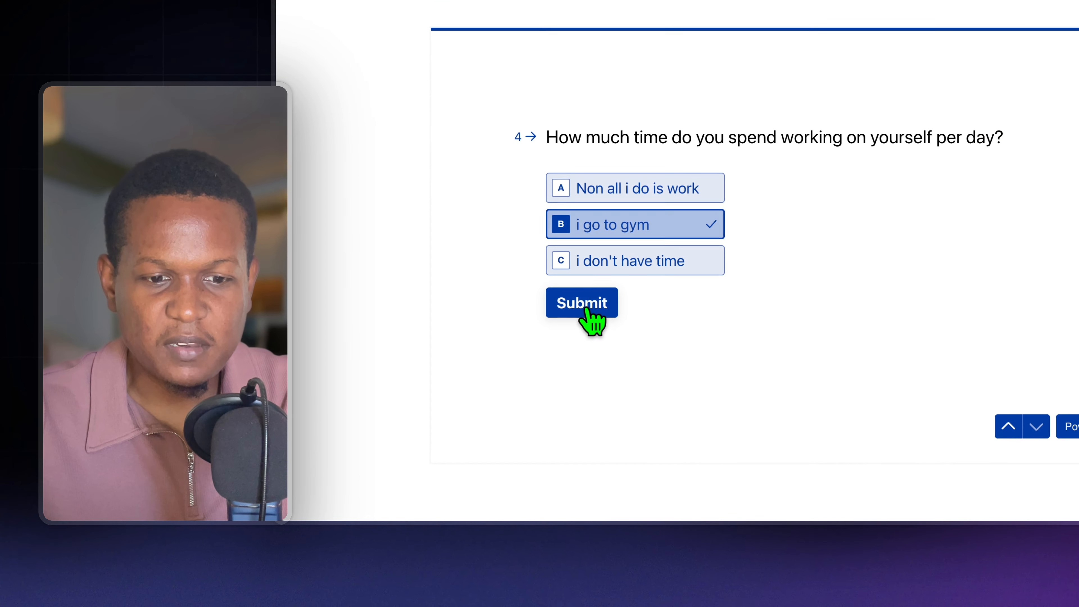
{"action": "left_click", "coordinate": [586, 309]}
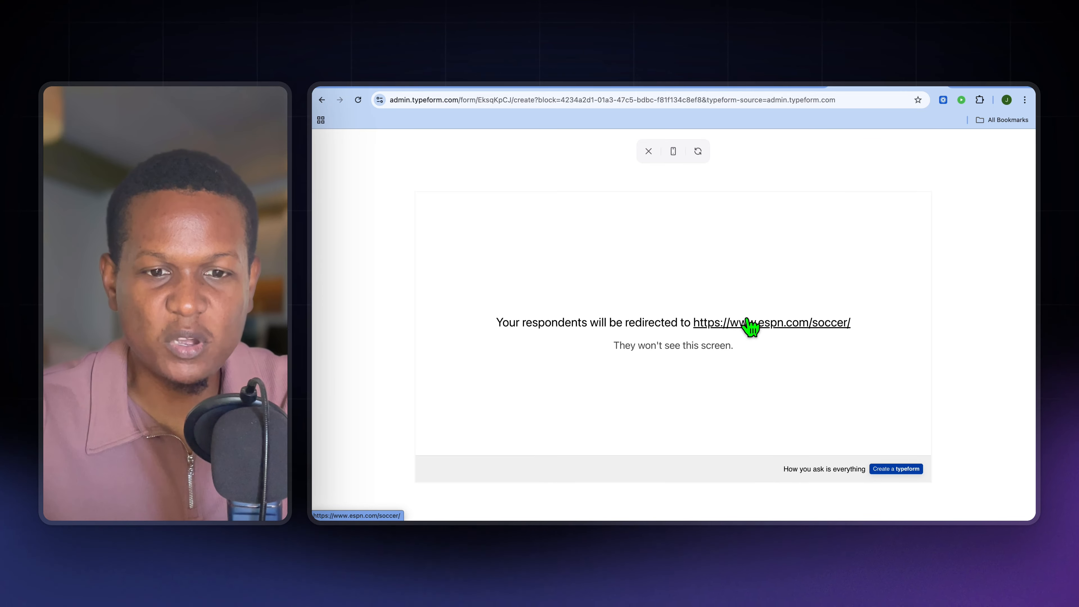
{"action": "left_click", "coordinate": [648, 151]}
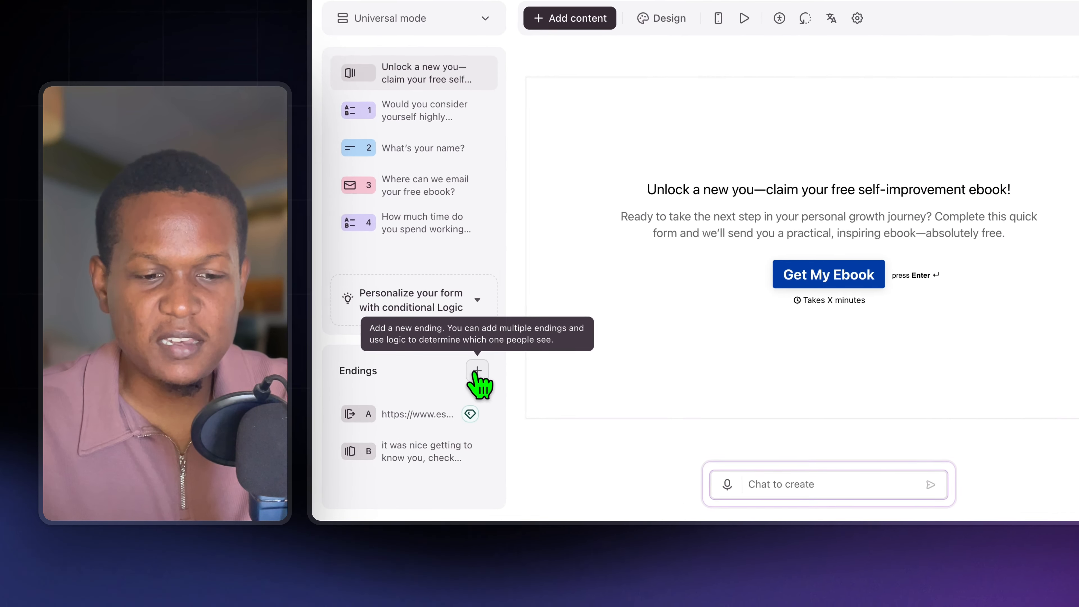
Add a Redirect to URL ending to the form and open the "it was nice getting to know you" end screen
{"action": "left_click", "coordinate": [427, 415]}
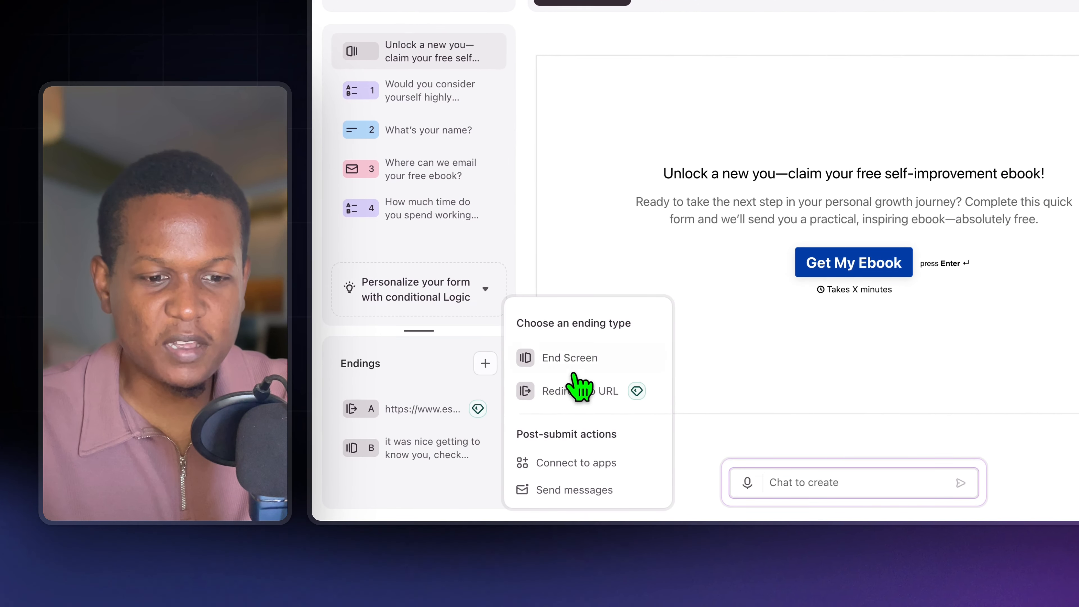
{"action": "left_click", "coordinate": [596, 406]}
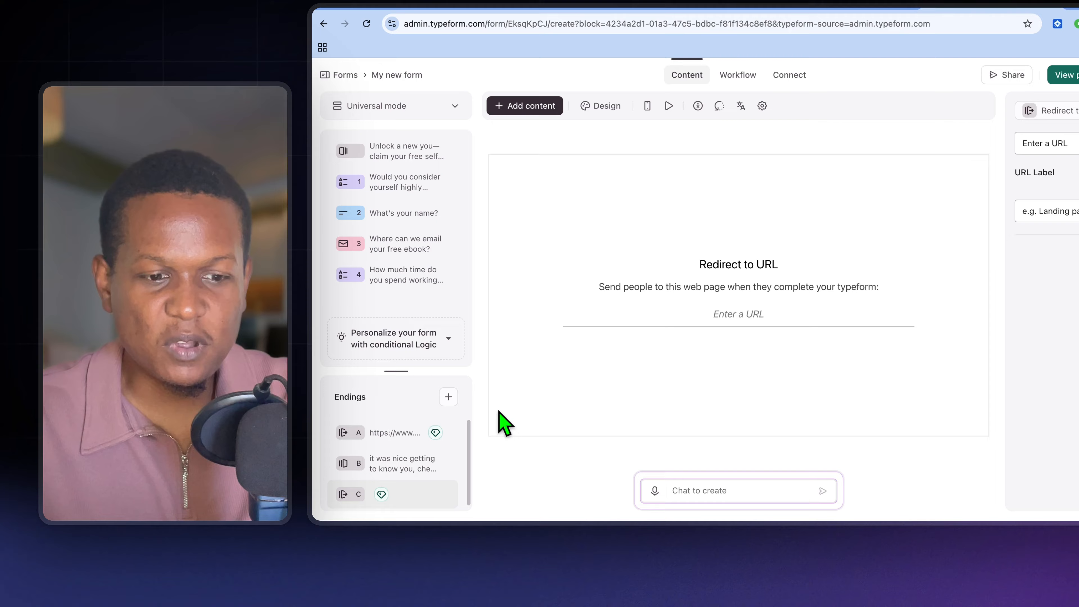
{"action": "left_click", "coordinate": [427, 415]}
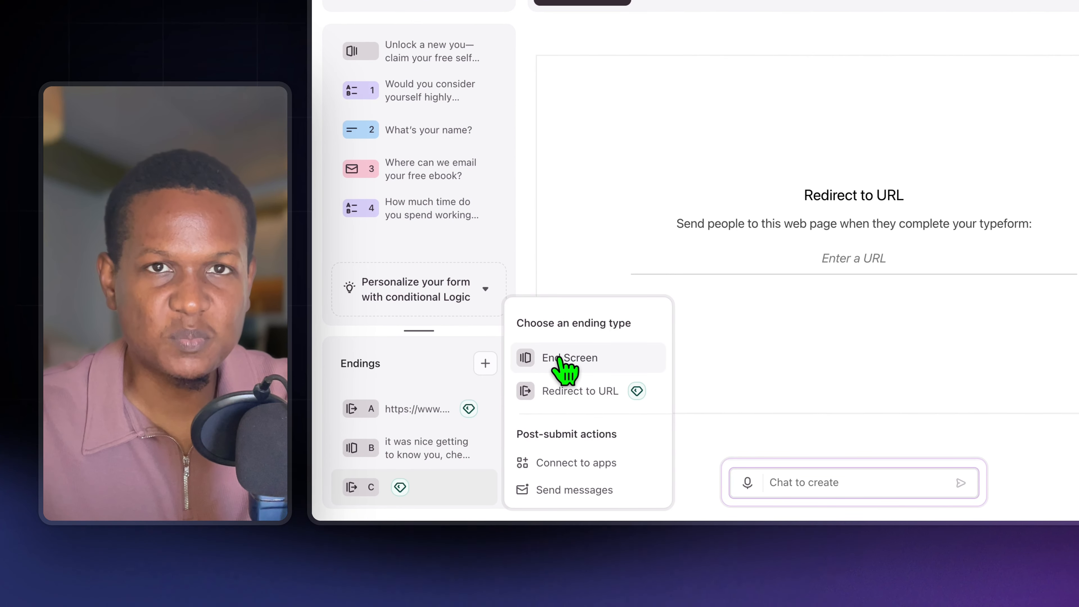
{"action": "left_click", "coordinate": [427, 445]}
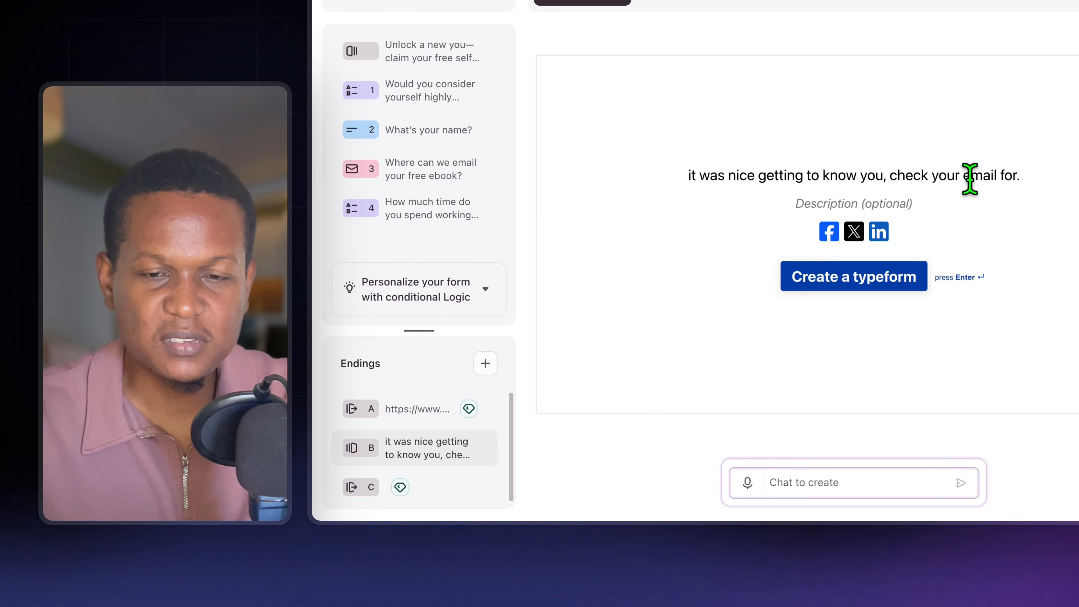
Review the available ending types and delete the empty Redirect to URL ending C
{"action": "left_click", "coordinate": [484, 366]}
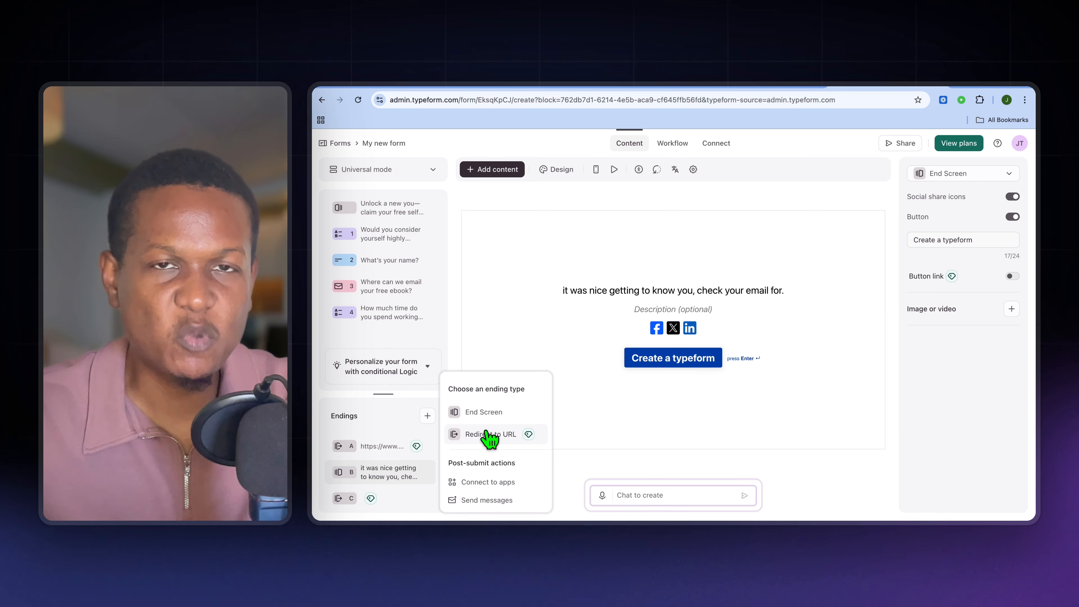
{"action": "left_click", "coordinate": [453, 352]}
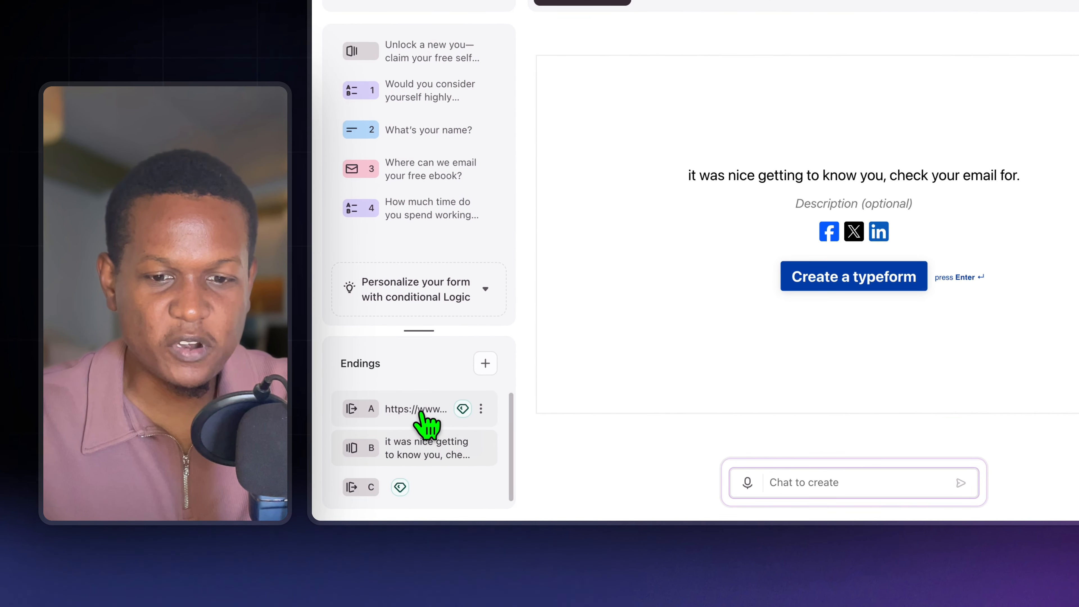
{"action": "left_click", "coordinate": [430, 416]}
{"action": "left_click", "coordinate": [443, 451]}
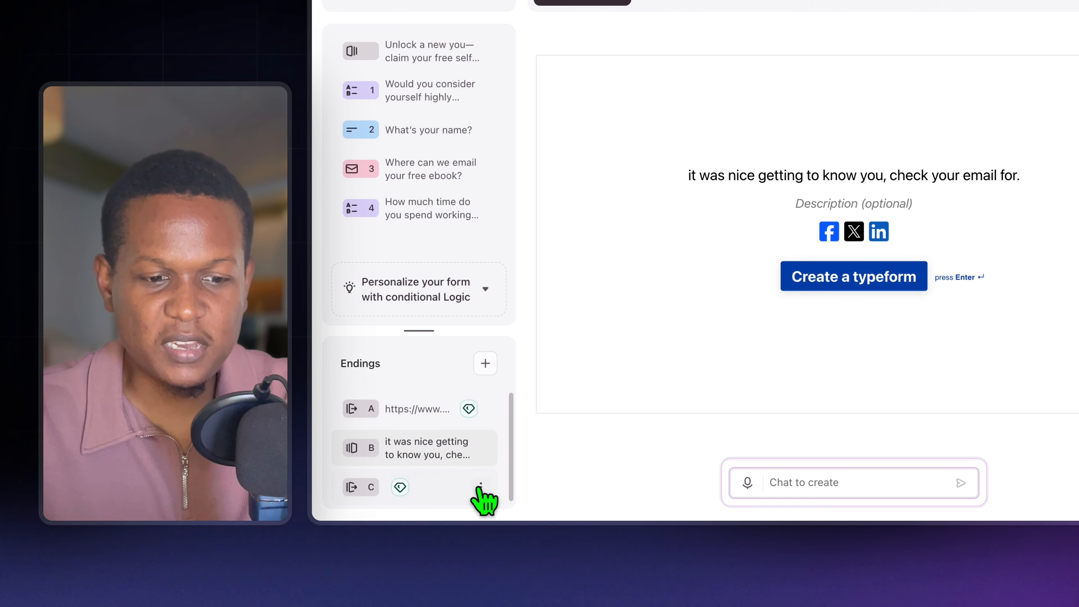
{"action": "left_click", "coordinate": [481, 487]}
{"action": "left_click", "coordinate": [517, 488]}
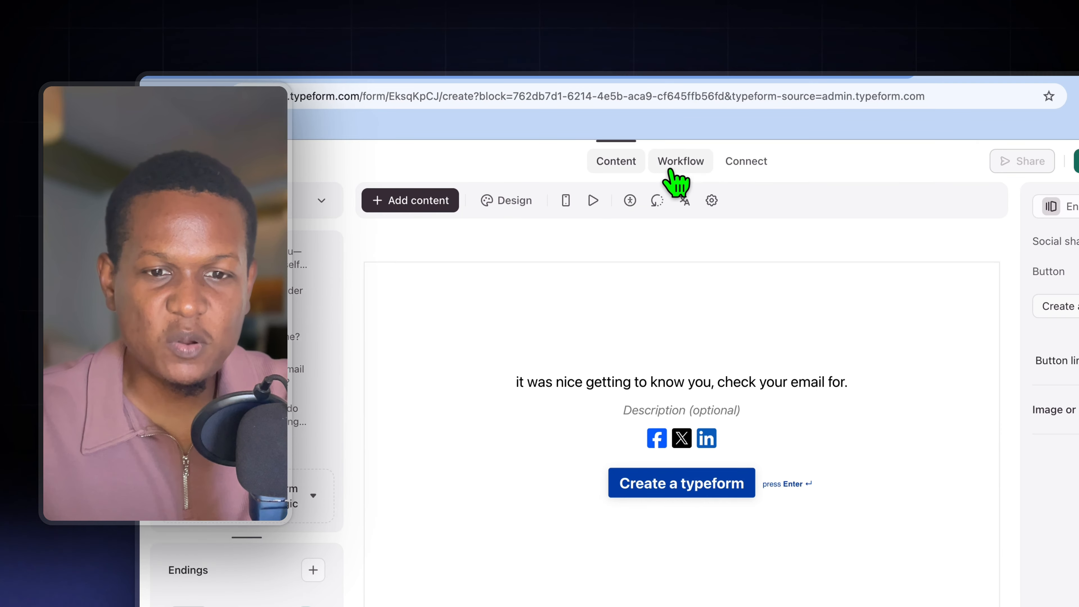
{"action": "left_click", "coordinate": [673, 170]}
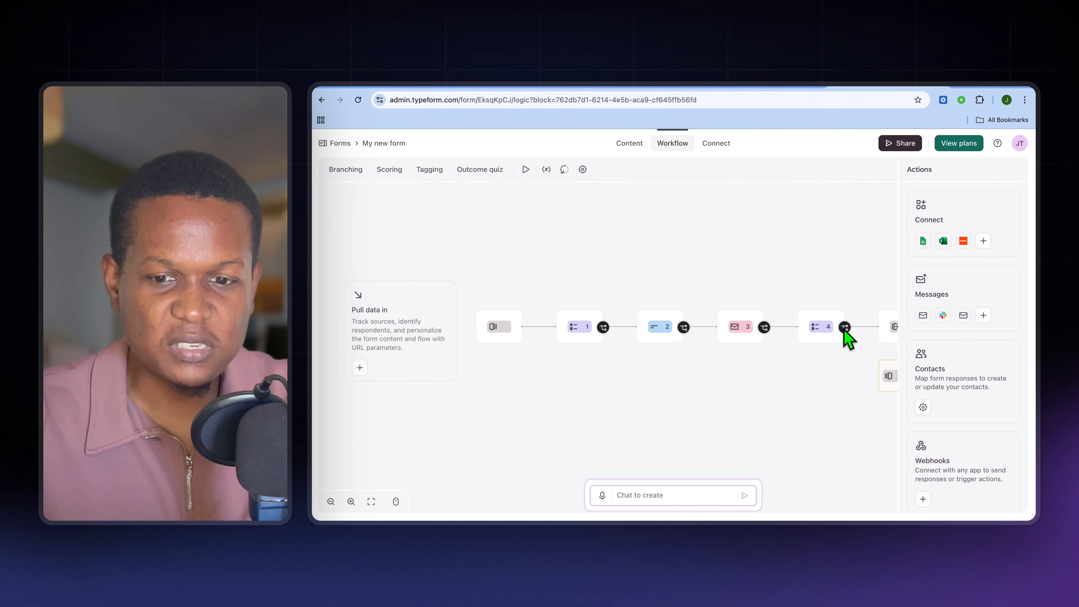
{"action": "mouse_move", "coordinate": [825, 330]}
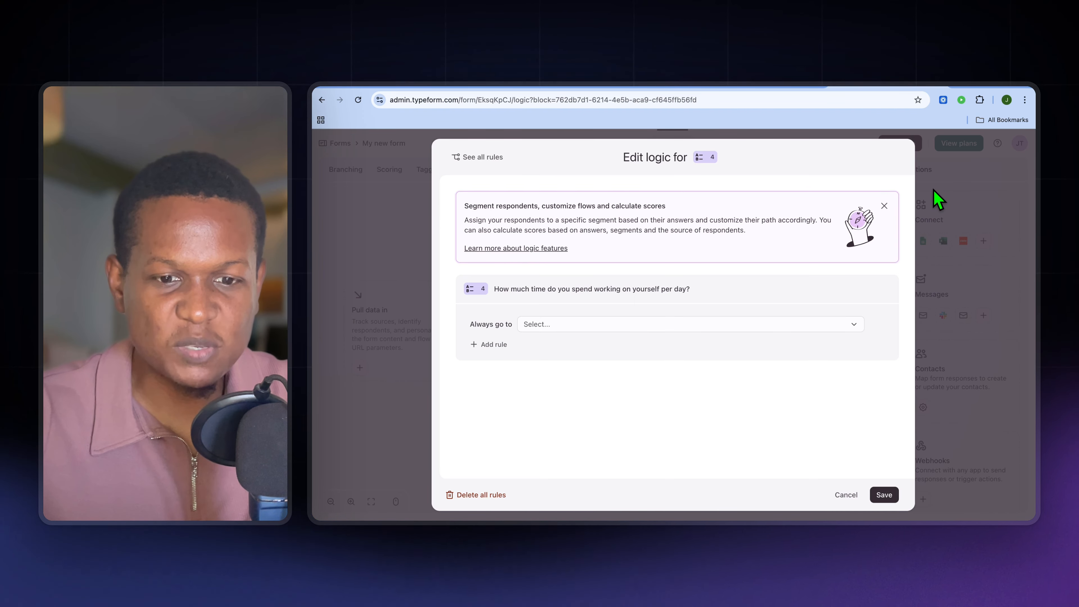
{"action": "left_click", "coordinate": [739, 324]}
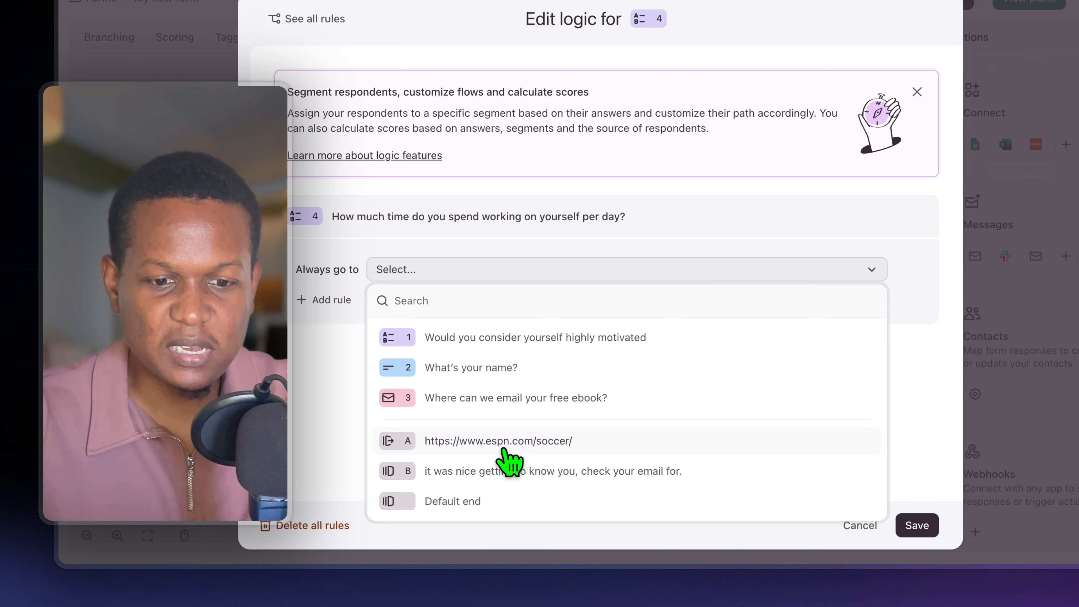
{"action": "left_click", "coordinate": [523, 441]}
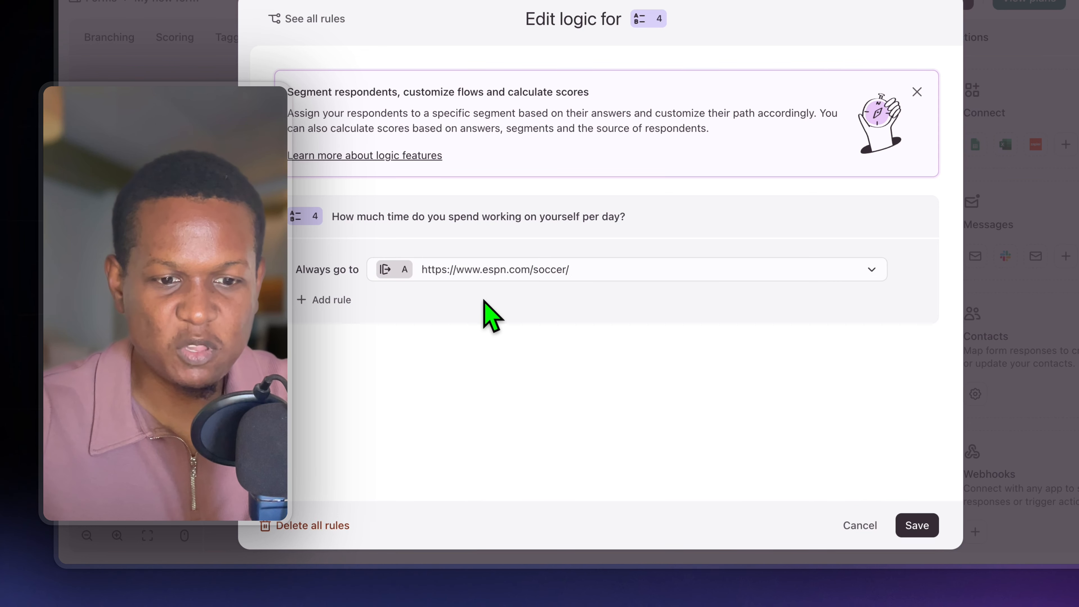
{"action": "left_click", "coordinate": [336, 302]}
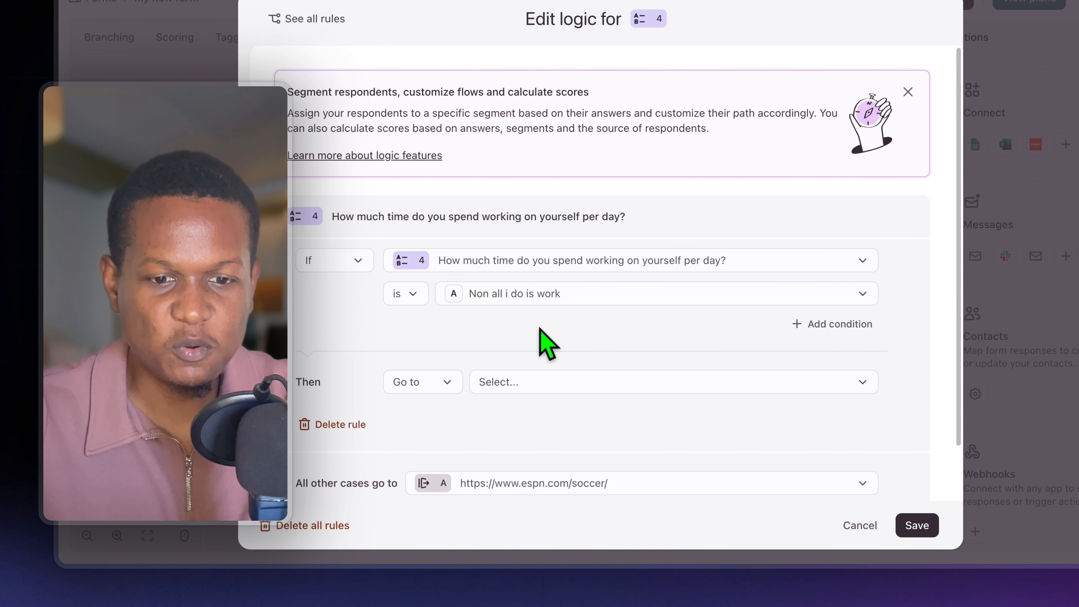
{"action": "left_click", "coordinate": [544, 293]}
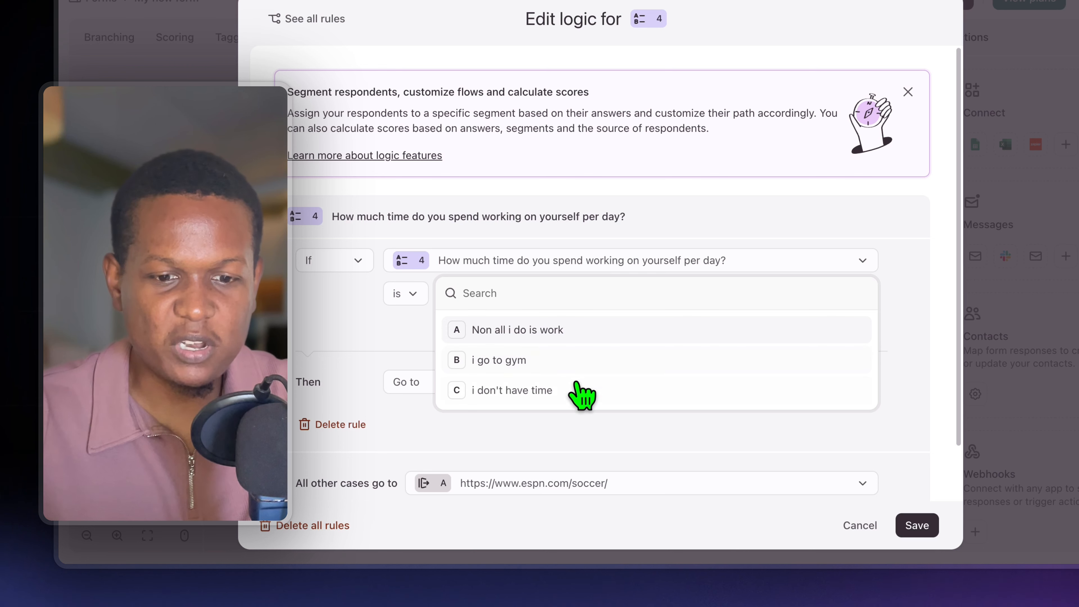
{"action": "left_click", "coordinate": [539, 364]}
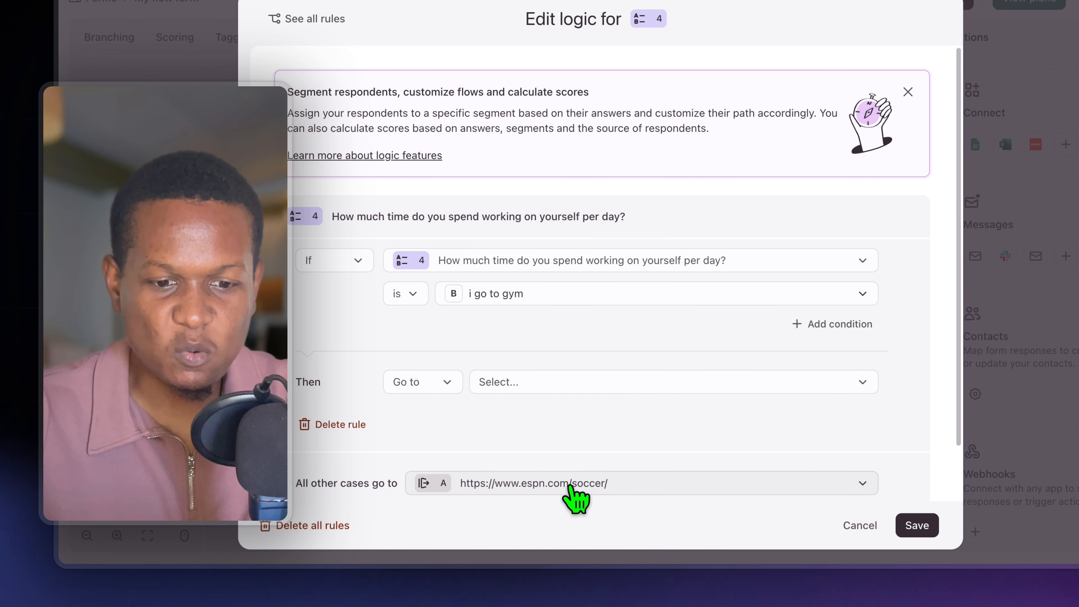
{"action": "left_click", "coordinate": [595, 382]}
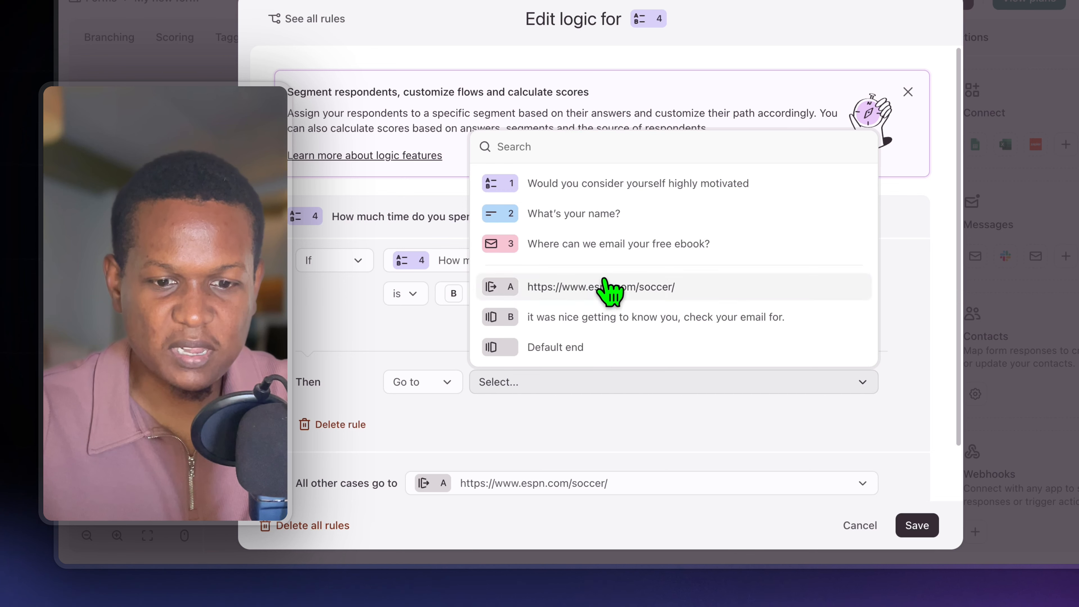
{"action": "left_click", "coordinate": [603, 287]}
{"action": "left_click", "coordinate": [623, 486]}
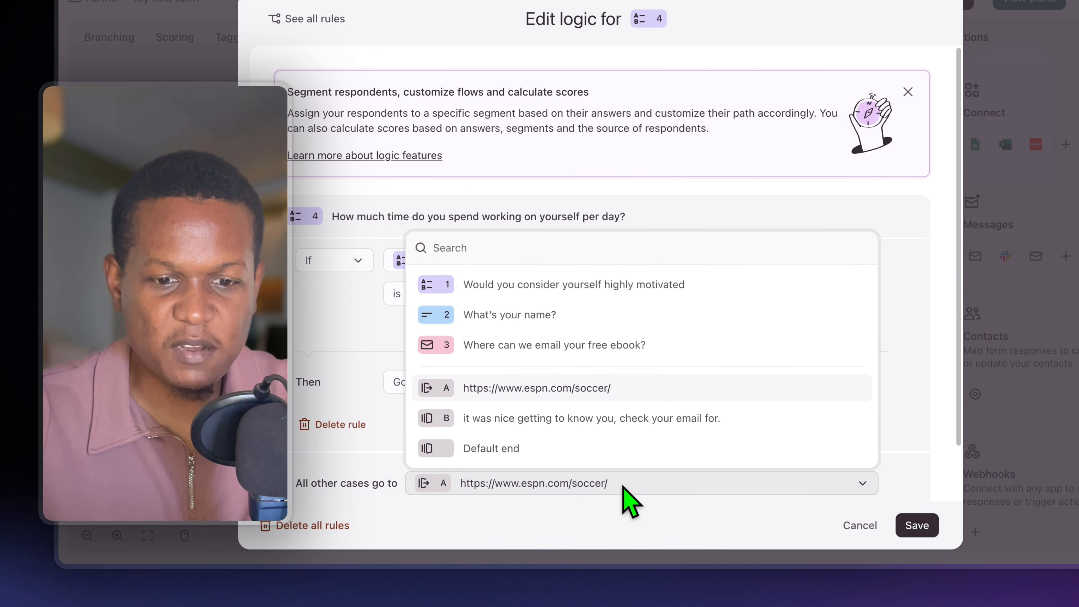
{"action": "left_click", "coordinate": [612, 419]}
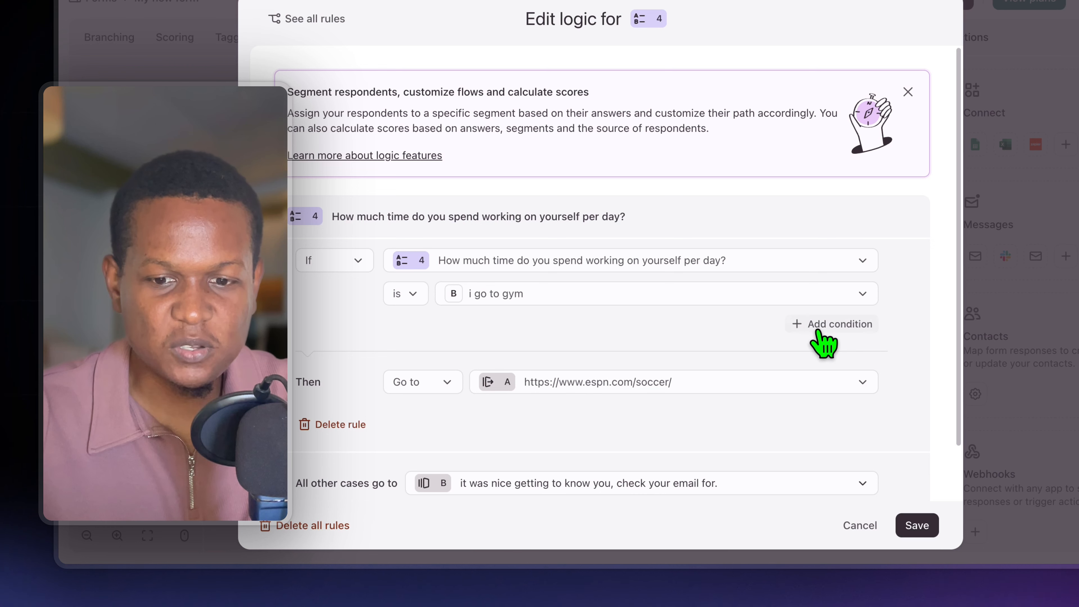
Add an "and" condition to the rule requiring the daily time answer "i don't have time", and save the logic
{"action": "left_click", "coordinate": [804, 326]}
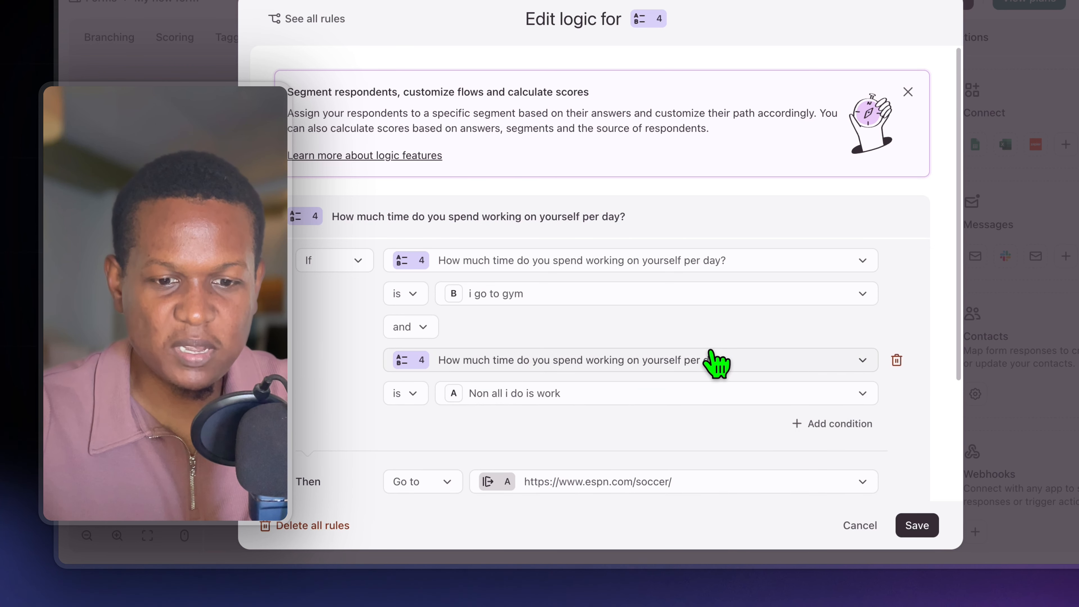
{"action": "left_click", "coordinate": [698, 394]}
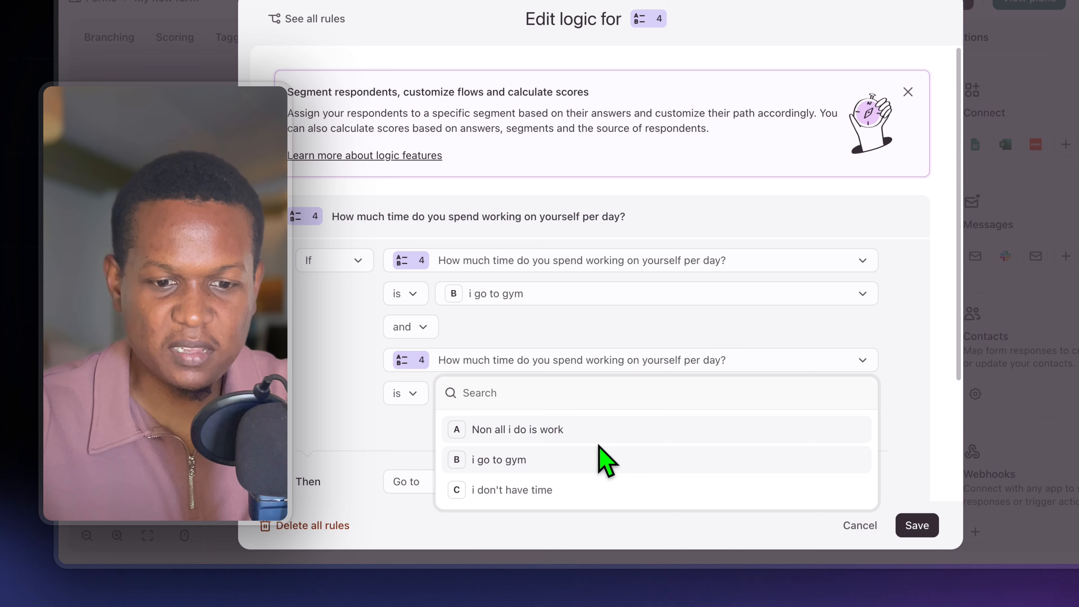
{"action": "left_click", "coordinate": [585, 489]}
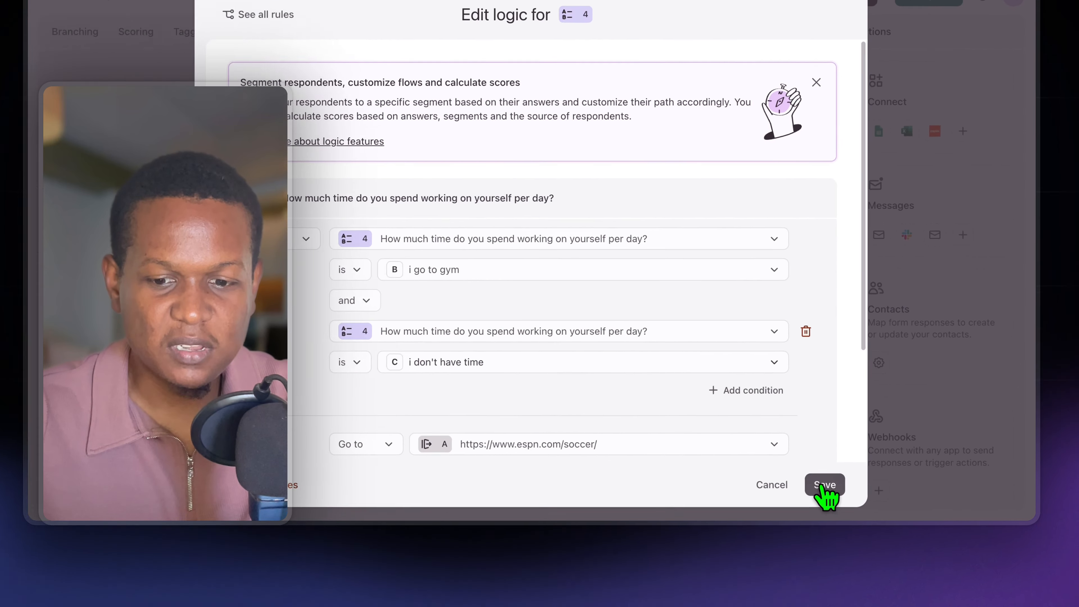
{"action": "left_click", "coordinate": [882, 494]}
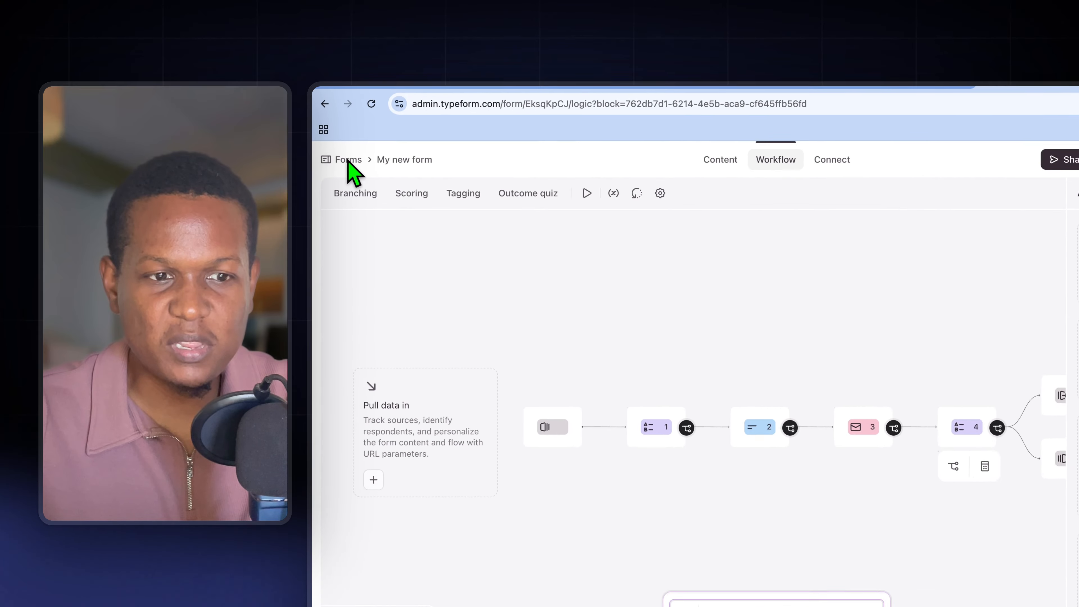
Leave the form for the account's automations, examine the "High-quality leads nurture (sample)" workflow from trigger to end, and return to the automations list
{"action": "left_click", "coordinate": [340, 144]}
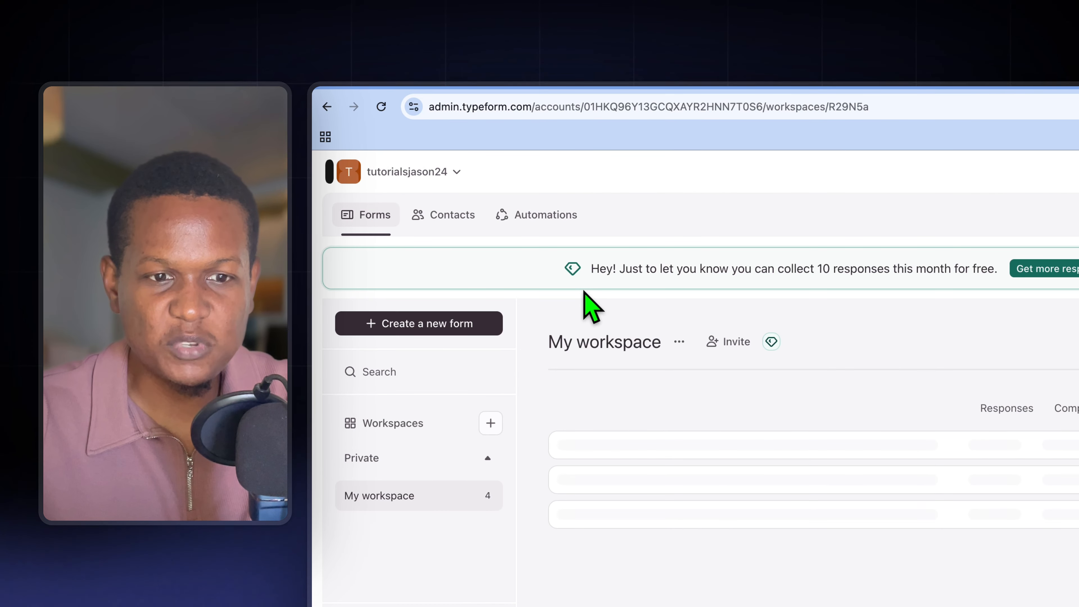
{"action": "left_click", "coordinate": [542, 218]}
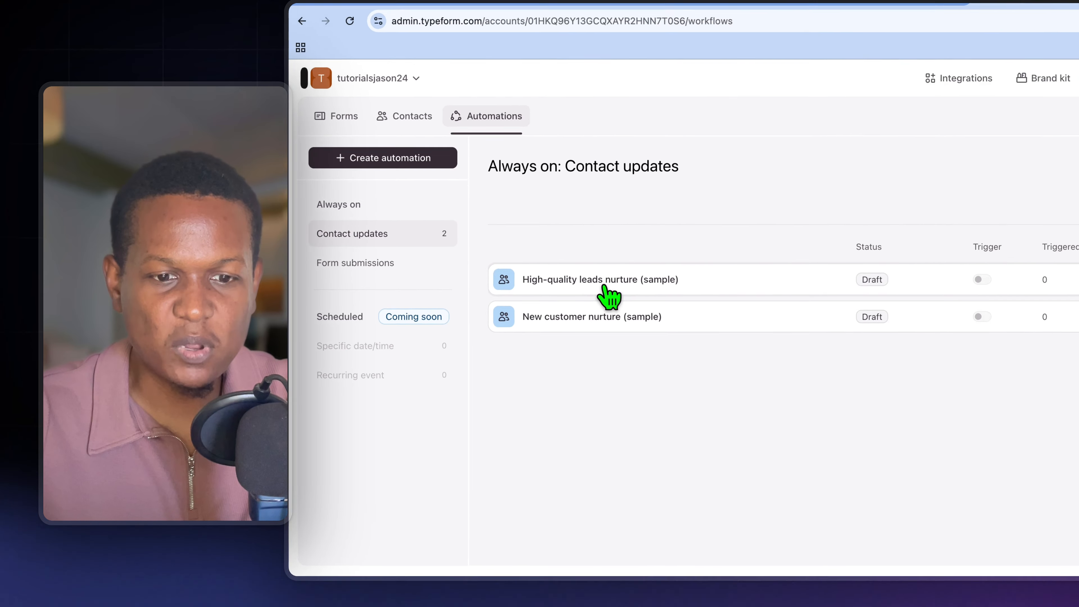
{"action": "left_click", "coordinate": [548, 300]}
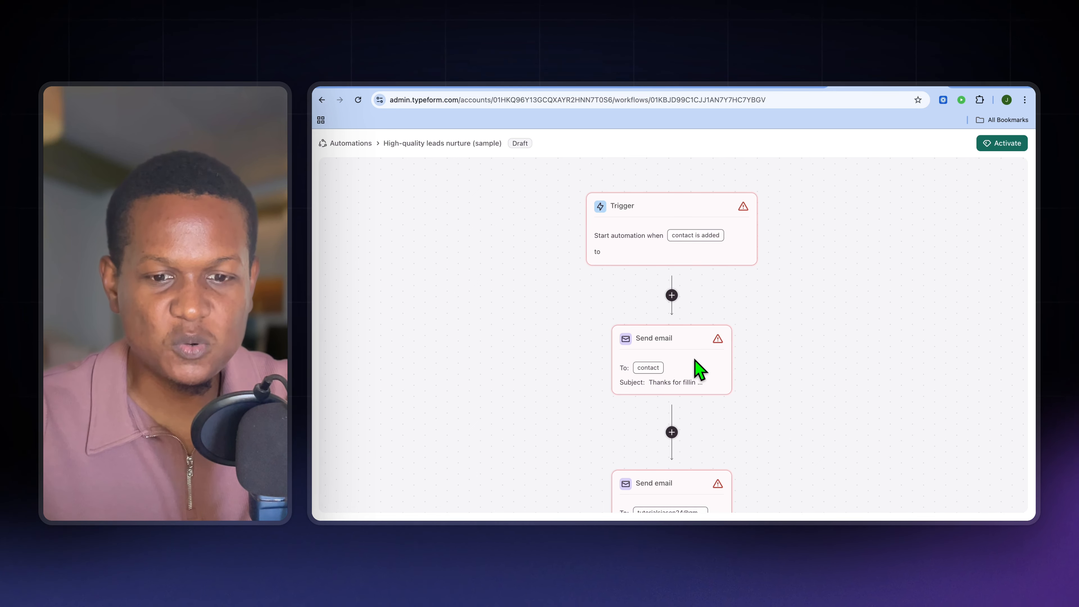
{"action": "scroll", "coordinate": [694, 361], "scroll_direction": "down", "scroll_amount": 1}
{"action": "scroll", "coordinate": [694, 360], "scroll_direction": "down", "scroll_amount": 10}
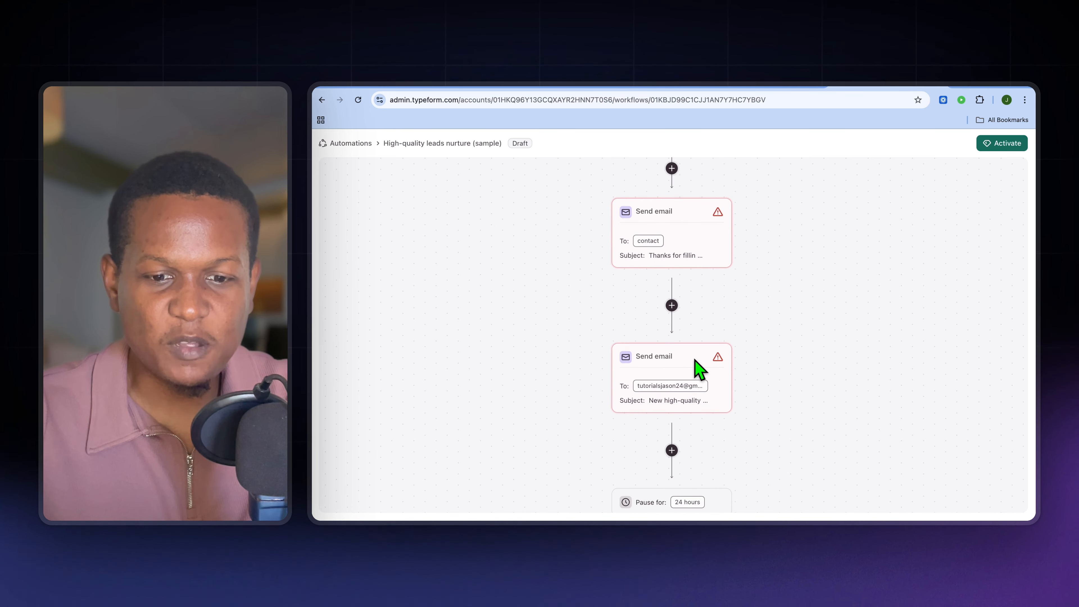
{"action": "scroll", "coordinate": [699, 369], "scroll_direction": "down", "scroll_amount": 1}
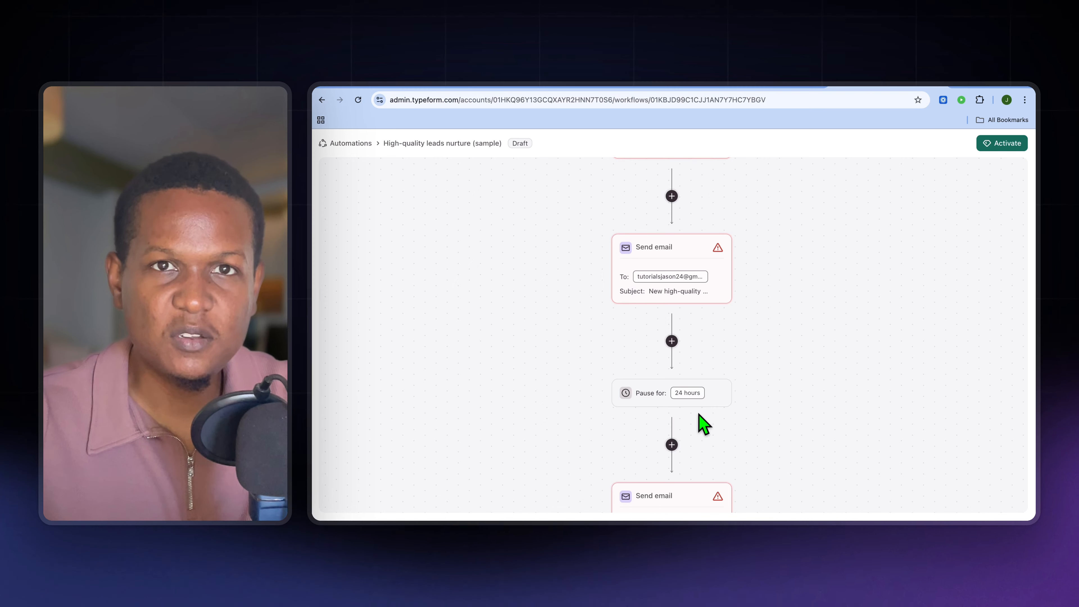
{"action": "scroll", "coordinate": [704, 423], "scroll_direction": "down", "scroll_amount": 13}
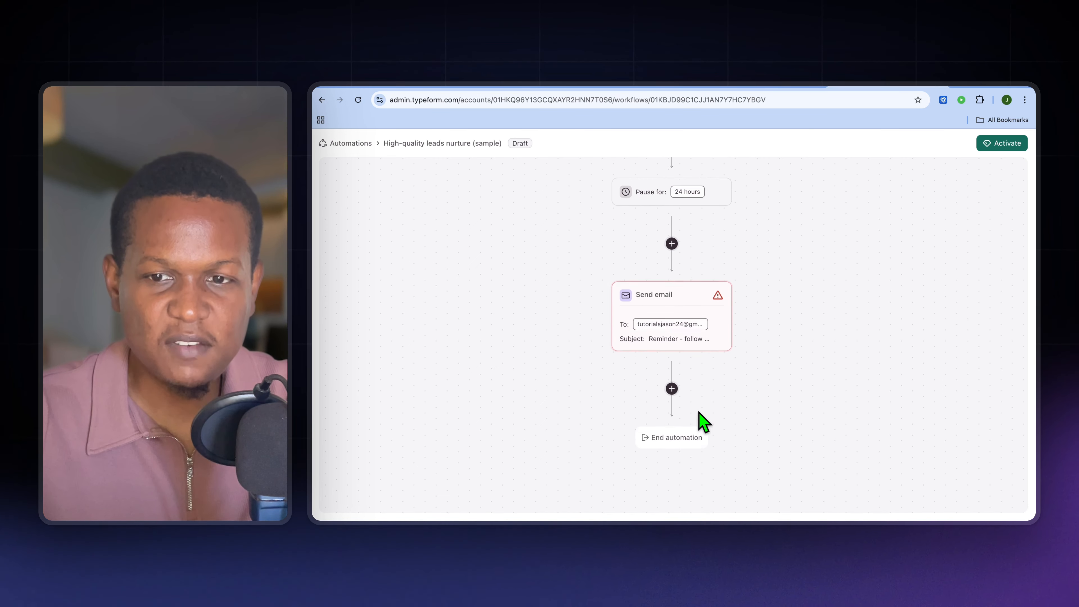
{"action": "scroll", "coordinate": [696, 412], "scroll_direction": "up", "scroll_amount": 20}
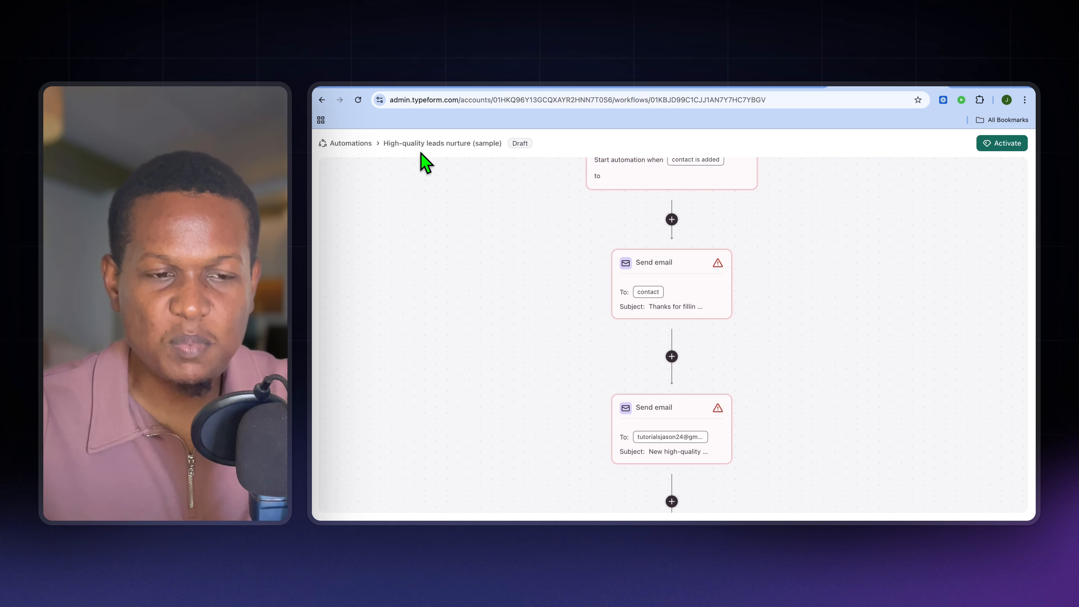
{"action": "left_click", "coordinate": [322, 99]}
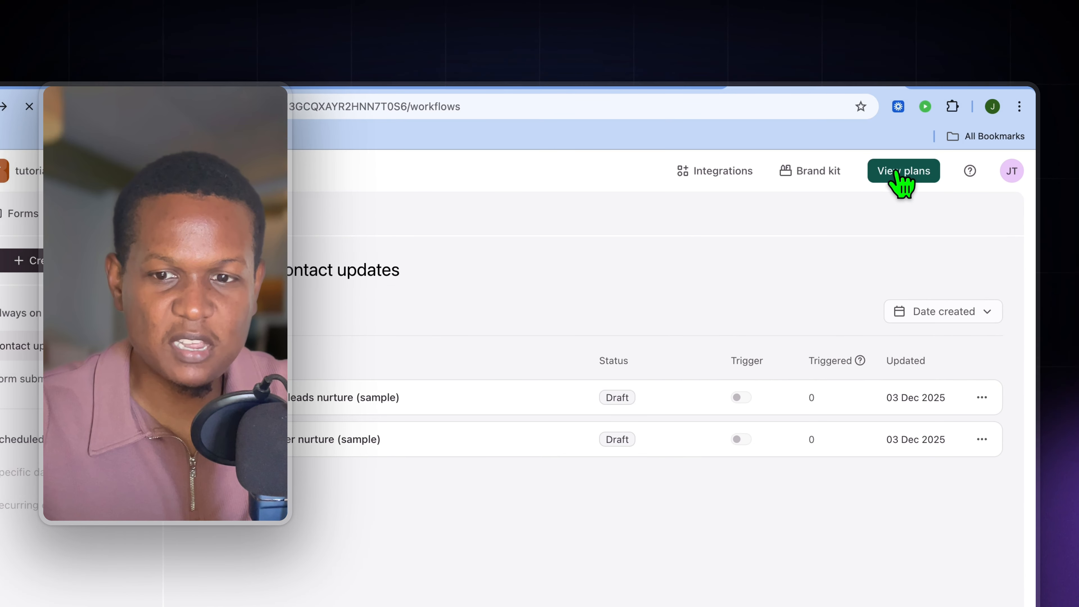
Open the subscription plans and compare the yearly prices, plan sizes and key features of the team plans
{"action": "left_click", "coordinate": [946, 144]}
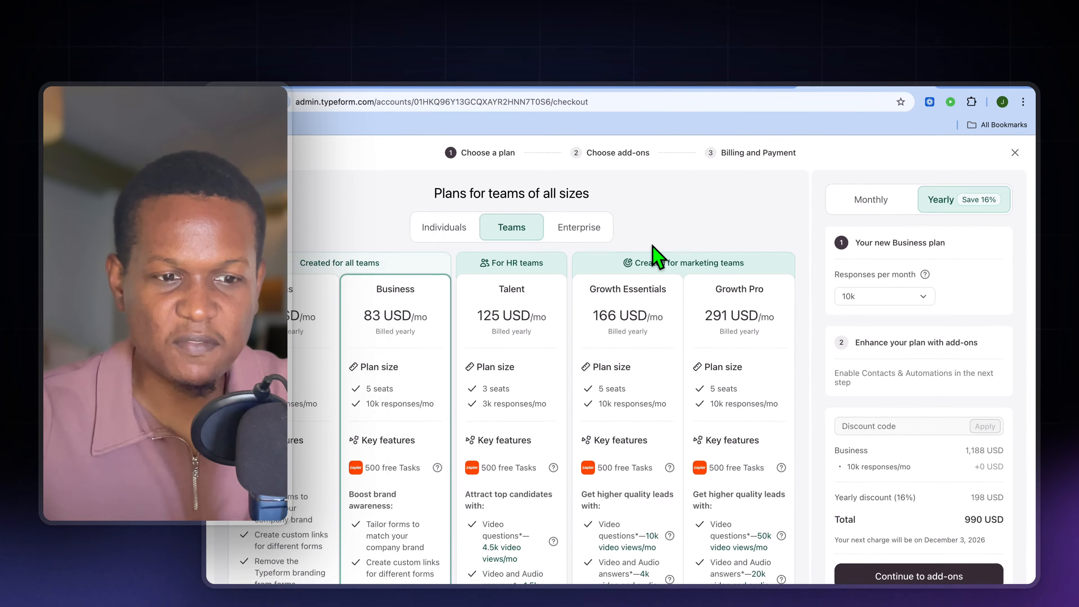
{"action": "scroll", "coordinate": [498, 266], "scroll_direction": "down", "scroll_amount": 4}
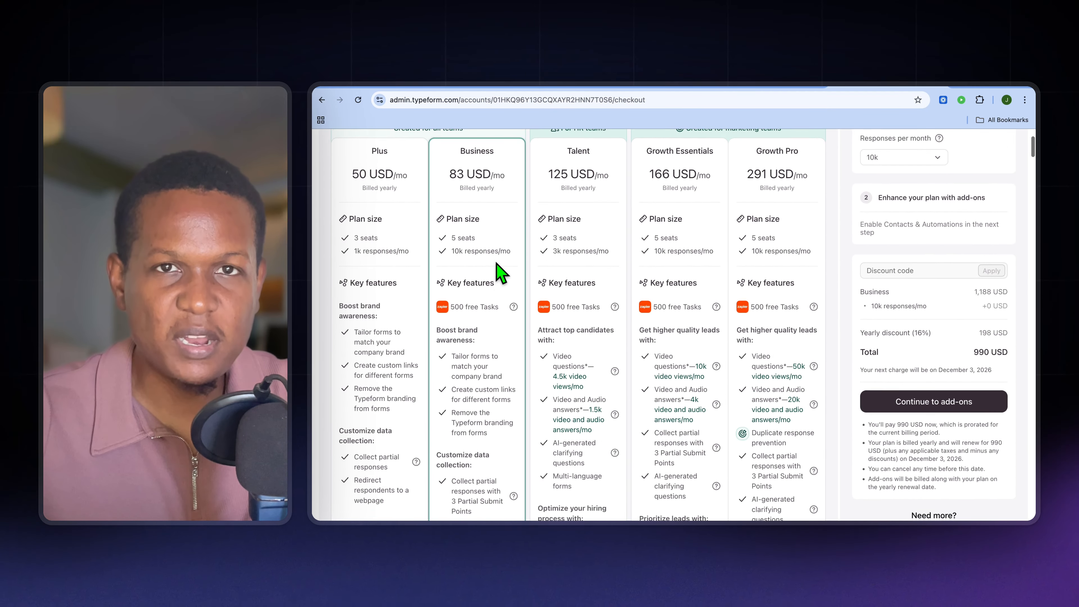
{"action": "scroll", "coordinate": [501, 272], "scroll_direction": "up", "scroll_amount": 2}
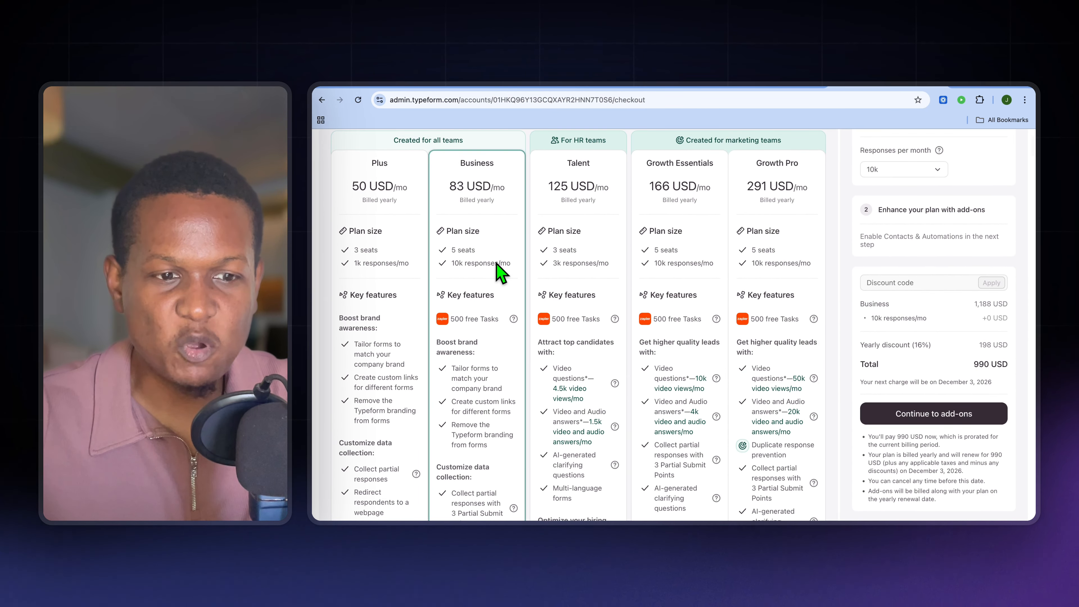
{"action": "scroll", "coordinate": [410, 276], "scroll_direction": "up", "scroll_amount": 2}
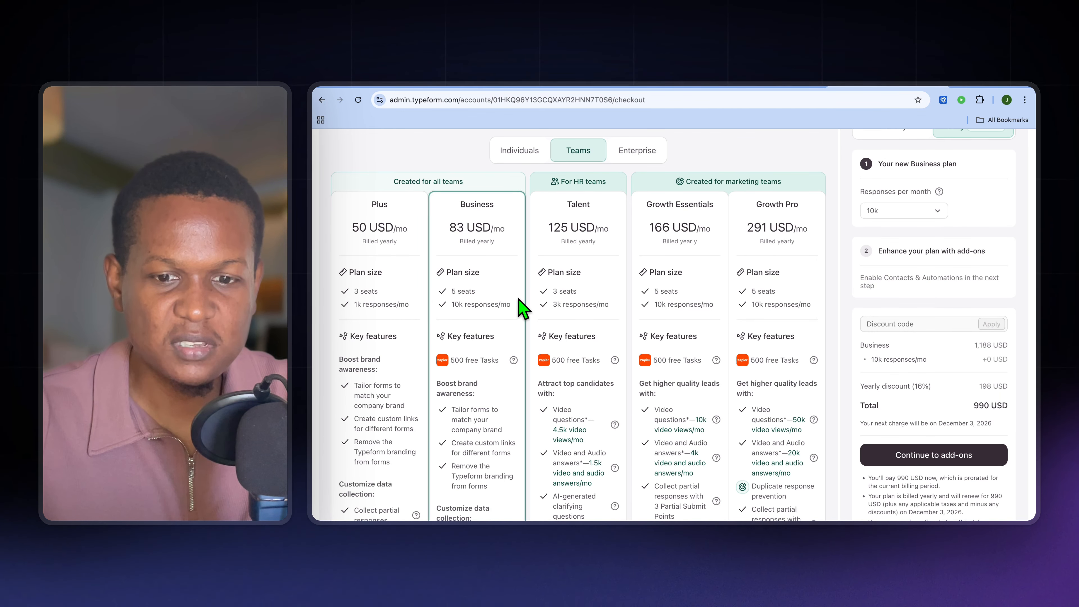
{"action": "scroll", "coordinate": [764, 240], "scroll_direction": "down", "scroll_amount": 1}
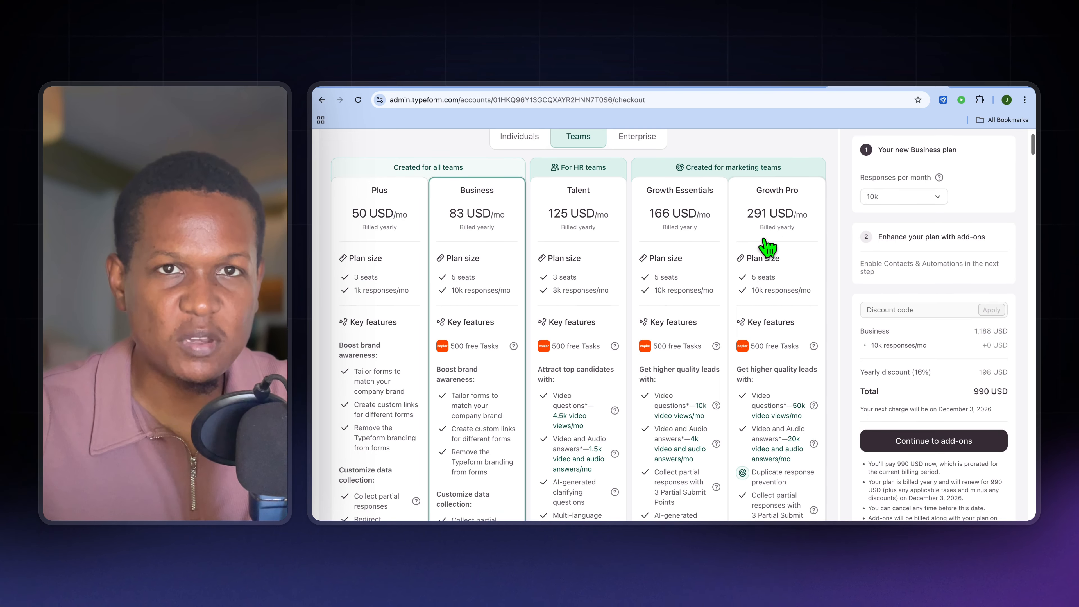